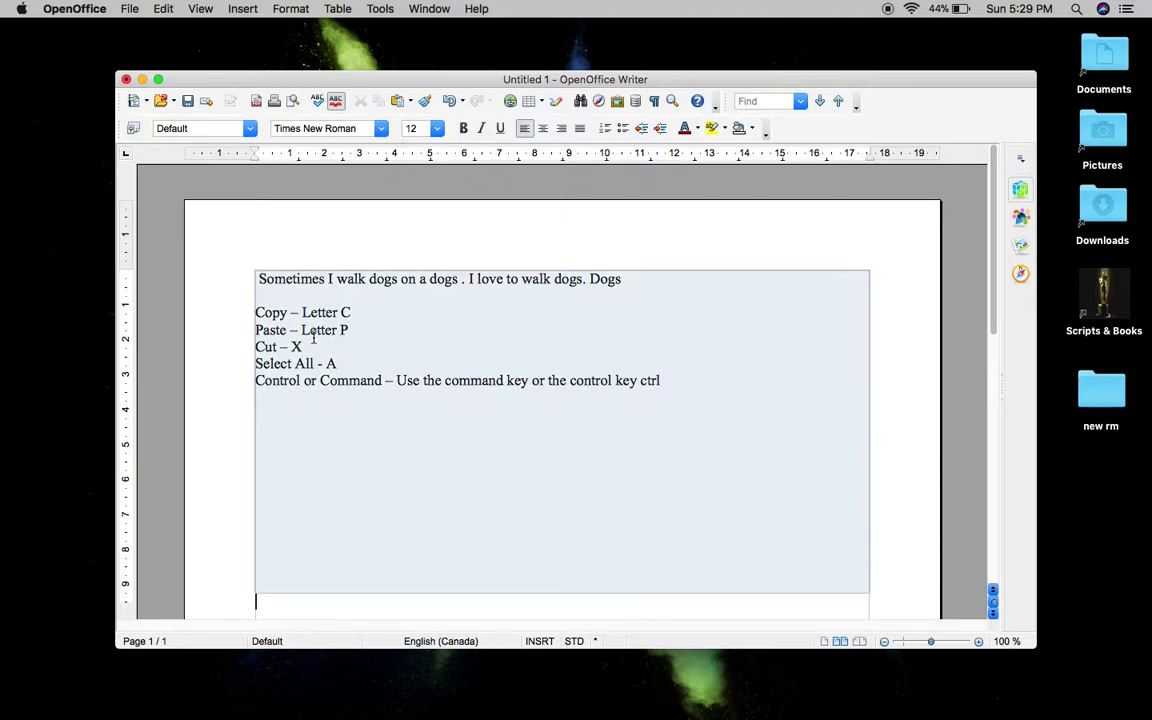
Step: Replace the whole document text with the heading line "Highlight – Copy – Paste – Cut – Select All"
key(super+x)
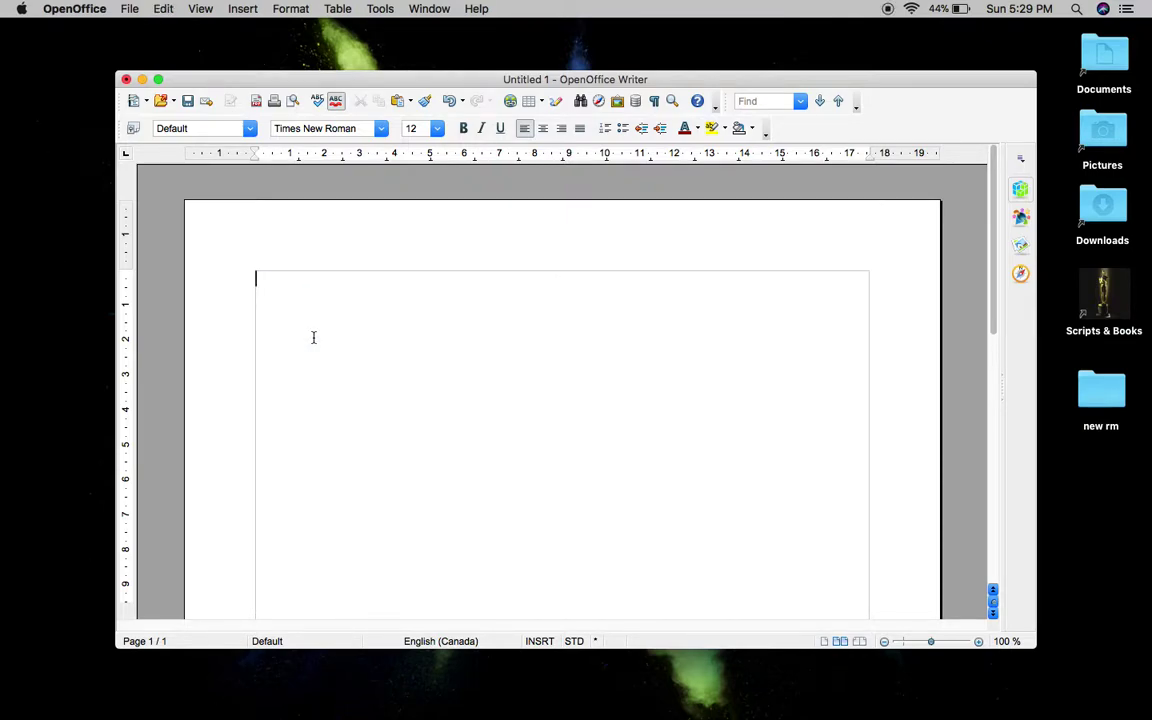
text(Highlight - Copy - C)
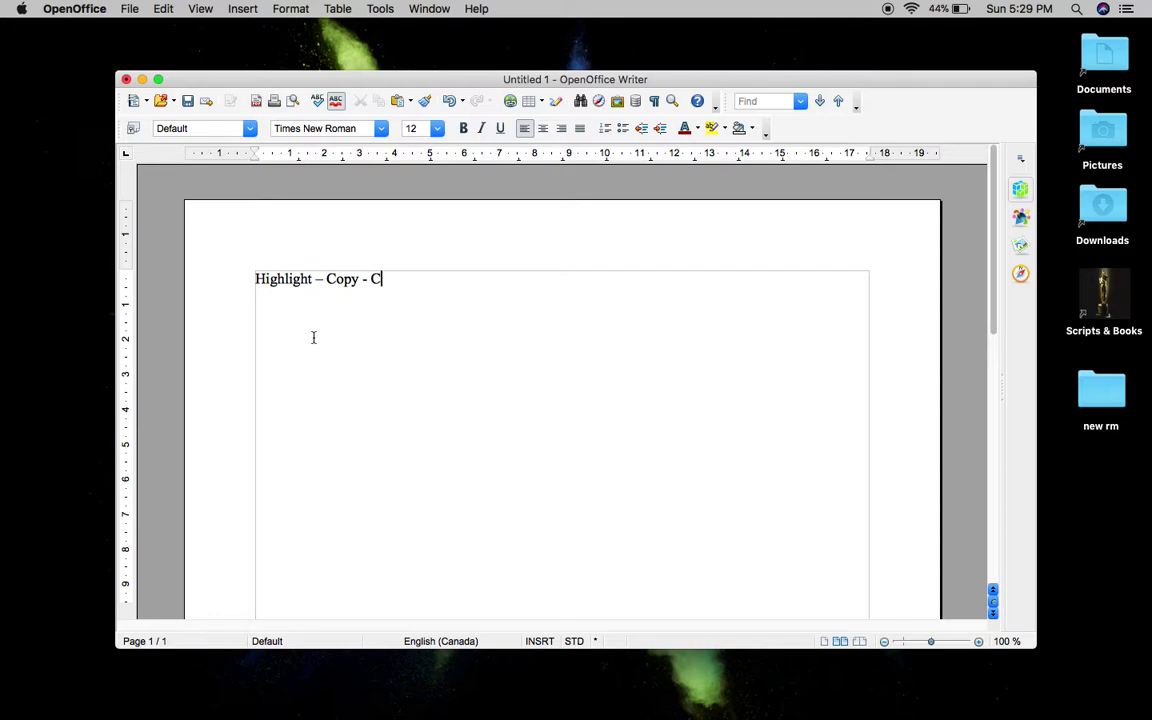
text(ut)
key(BackSpace)
key(BackSpace)
key(BackSpace)
text(Paste - )
text(Cut - Select All)
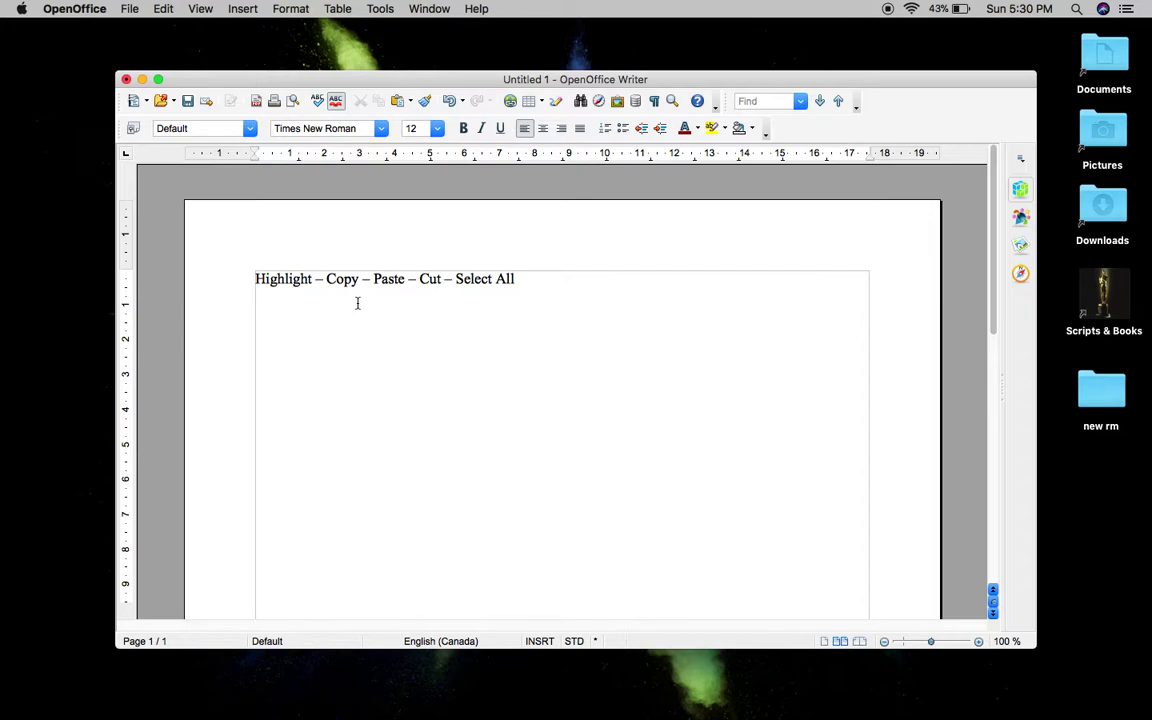
Step: Add the sentence "I love to walk dogs." below the heading line, leaving one blank line between them
text(I love to walk dogs)
key(BackSpace)
key(BackSpace)
text(s.)
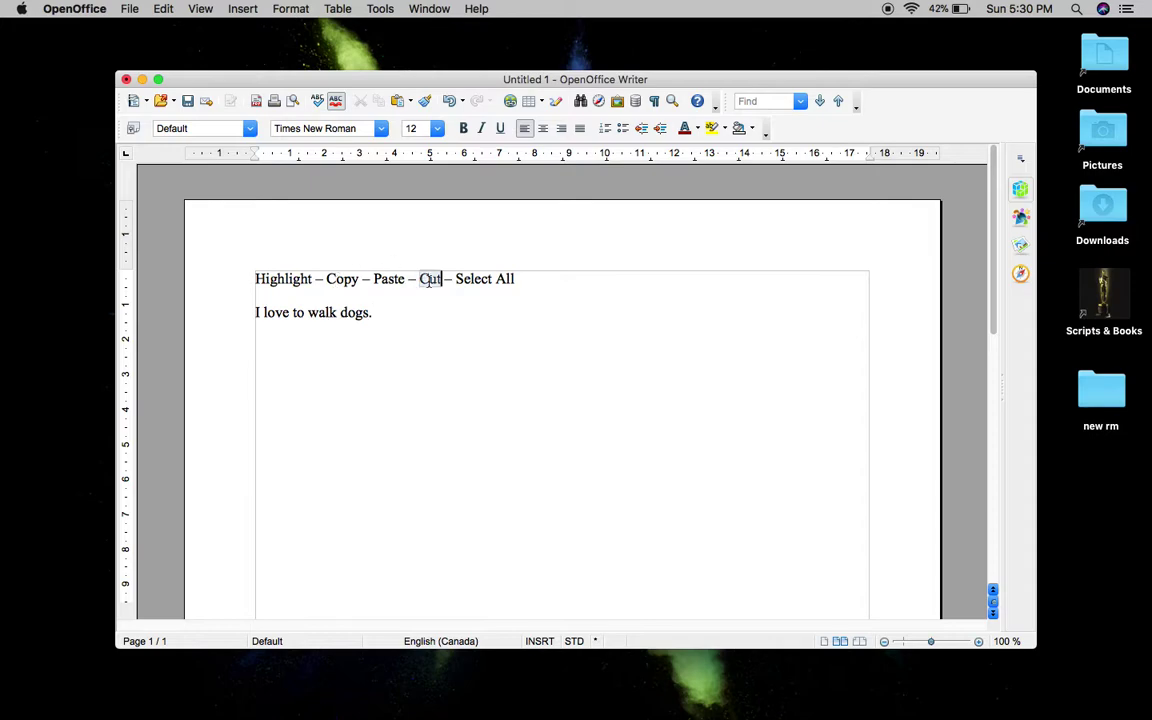
Step: Highlight the single words "Copy" and "Highlight" in the heading line, one after the other
double_click(342, 279)
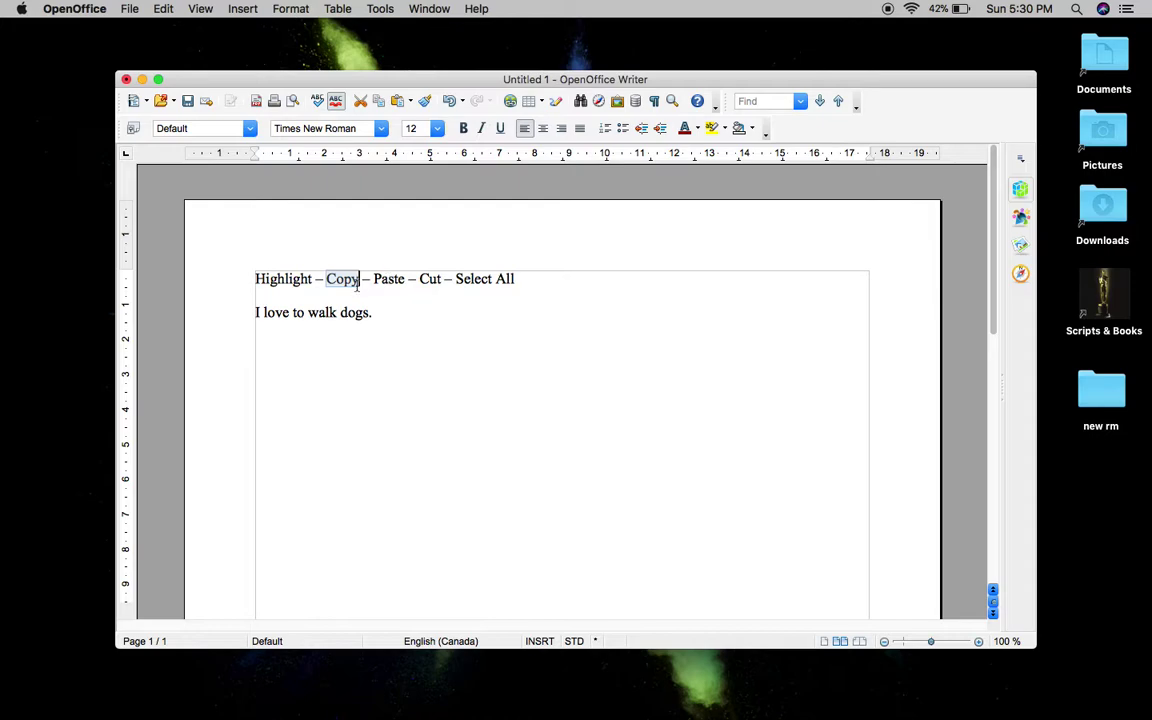
click(258, 281)
double_click(270, 284)
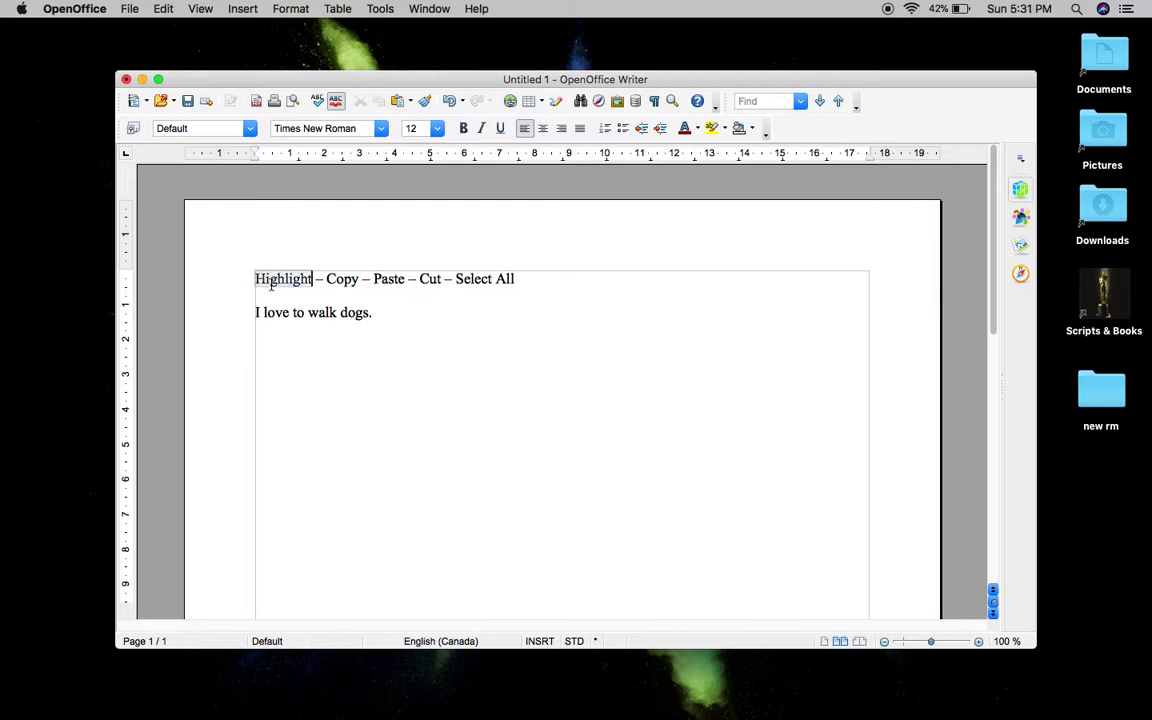
Step: Highlight the whole sentence "I love to walk dogs.", deselect it, and highlight it again from its beginning
click(368, 313)
click(256, 312)
click(379, 315)
drag(256, 313, 373, 311)
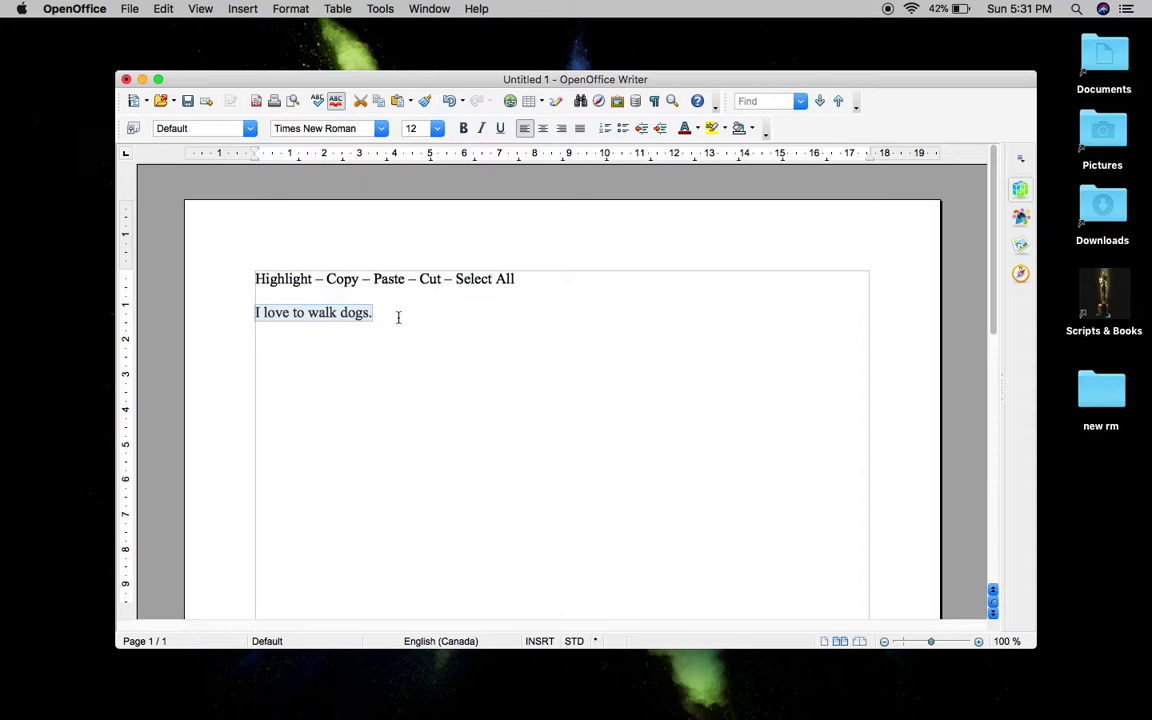
click(397, 317)
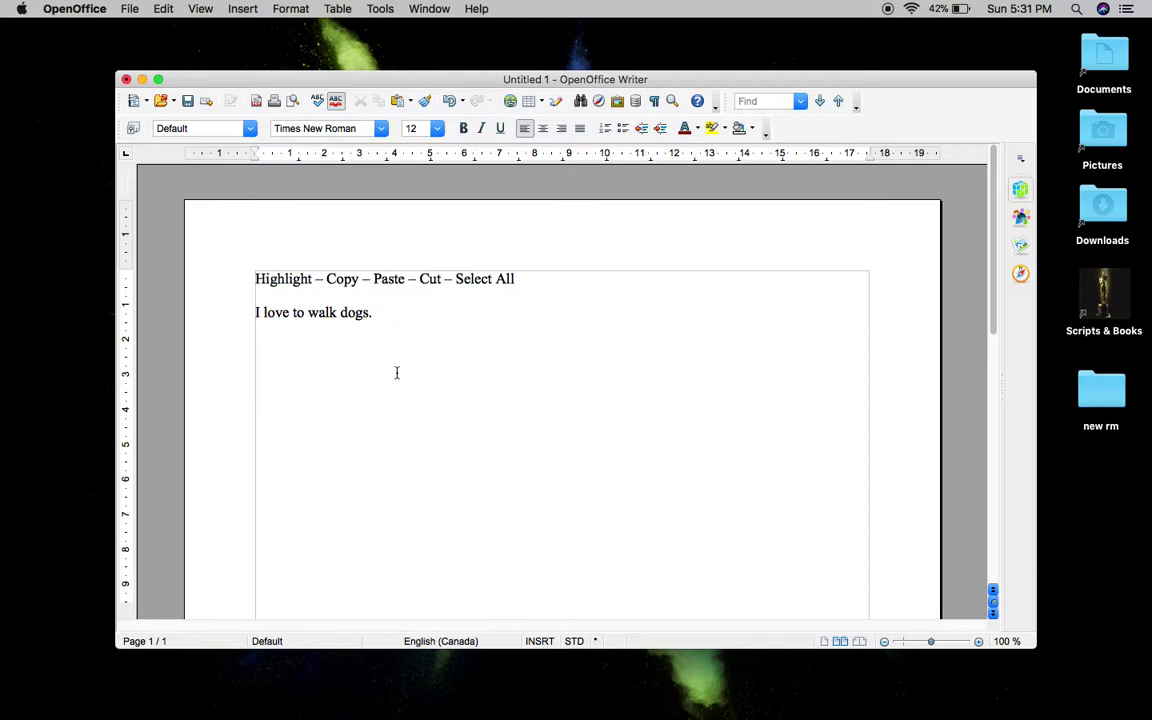
key(Home)
drag(256, 312, 375, 312)
Step: Highlight only the word "walk" in the sentence and copy it
click(328, 313)
drag(307, 312, 319, 312)
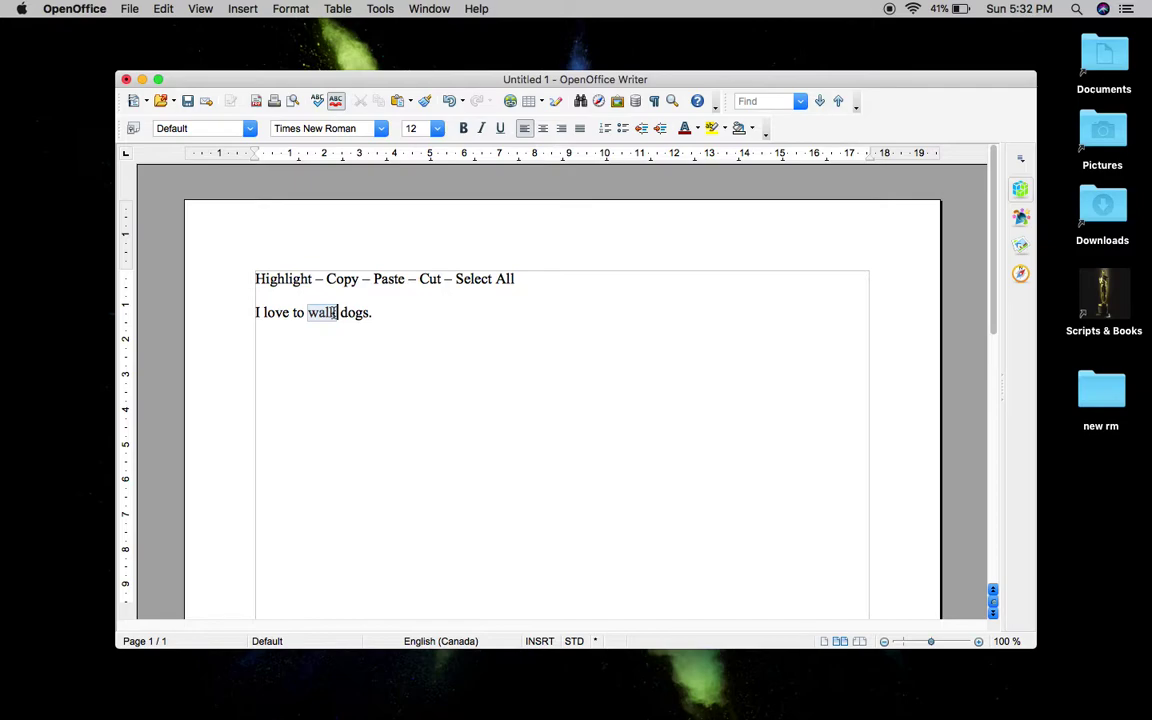
drag(333, 313, 333, 316)
click(163, 9)
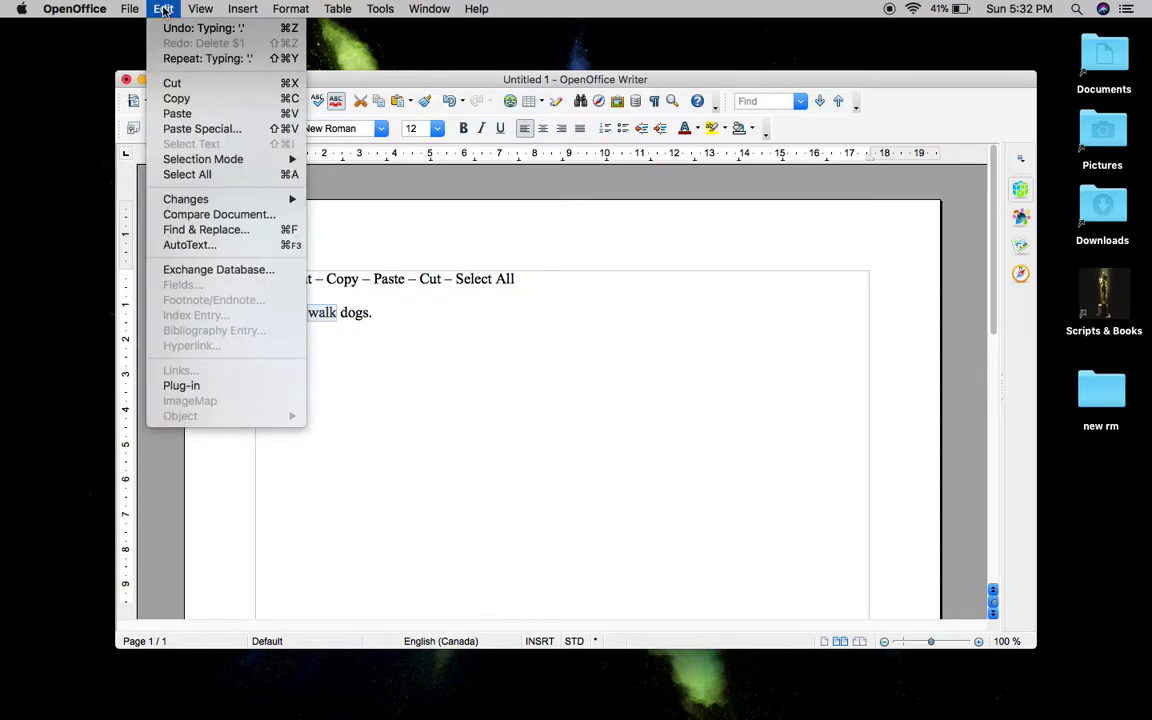
click(186, 99)
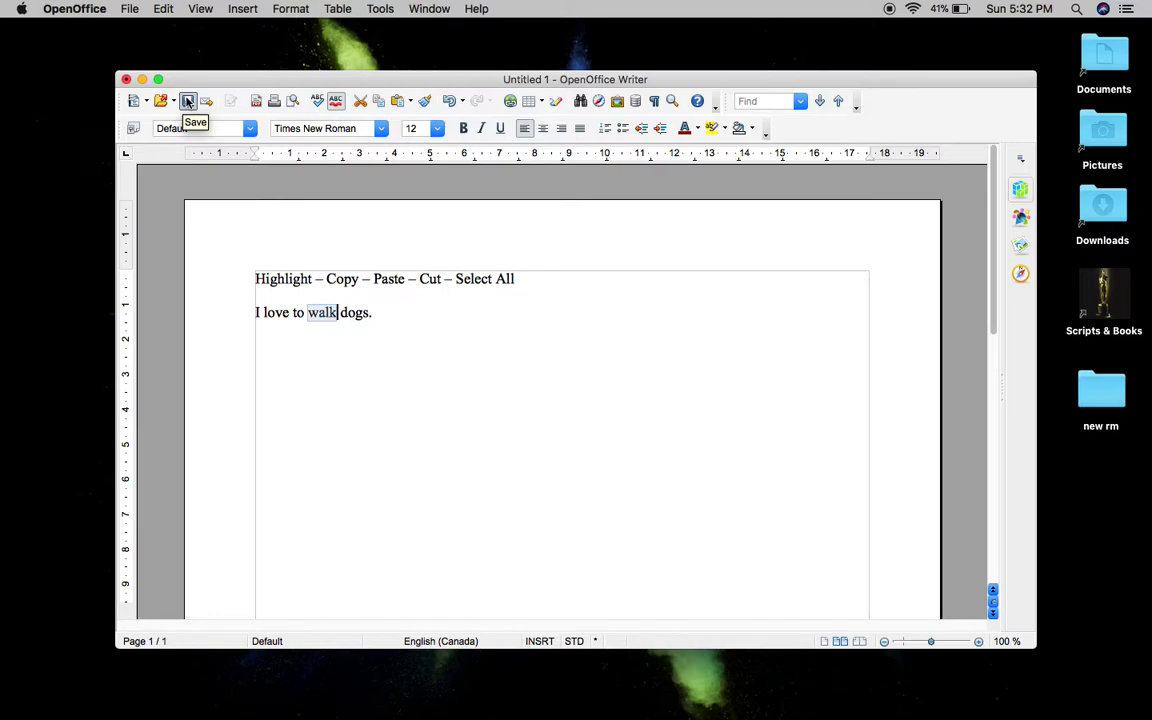
click(158, 8)
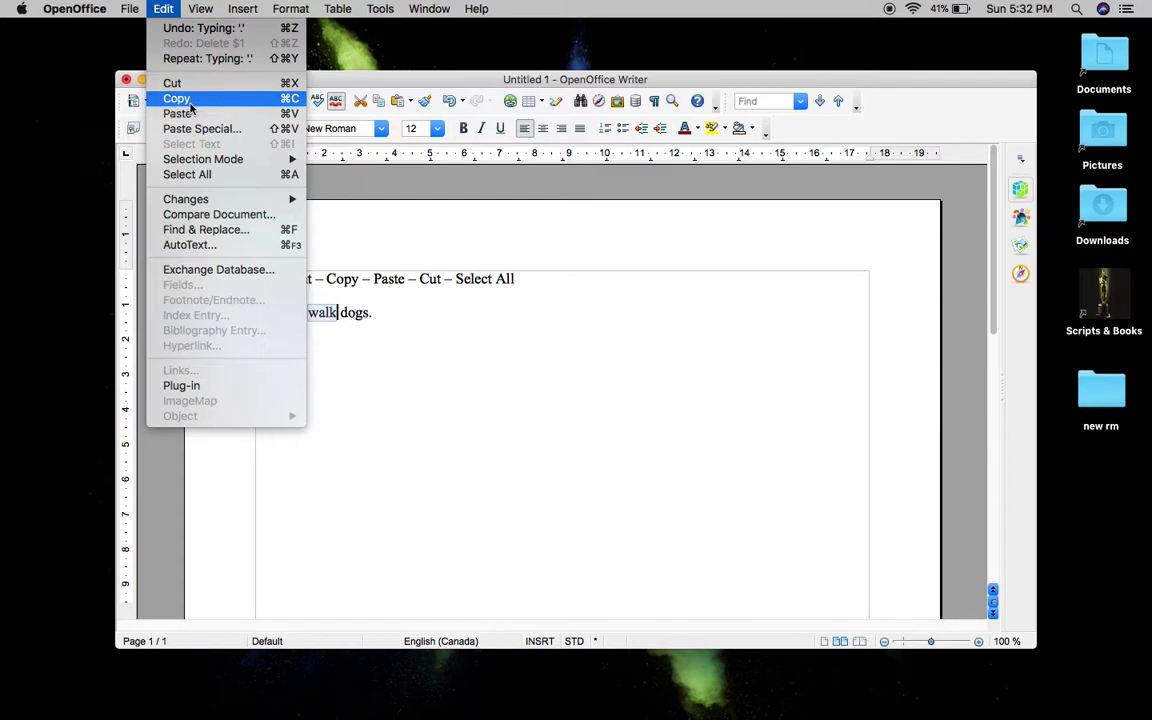
click(352, 84)
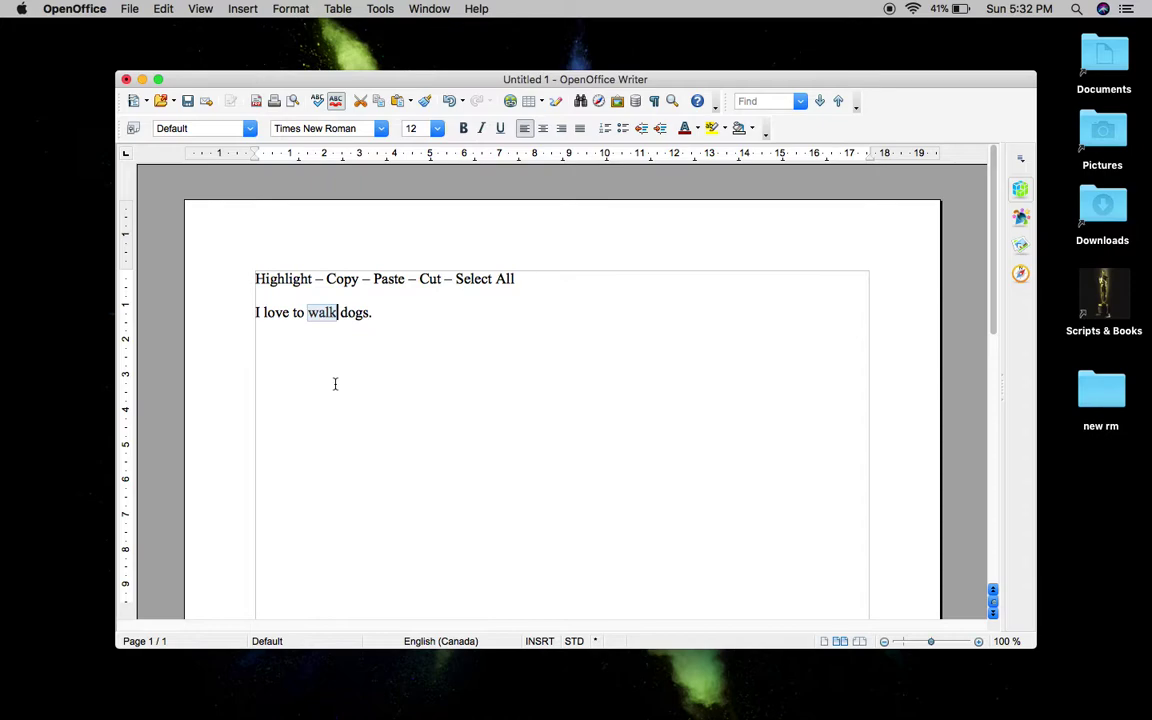
Step: Paste the copied word after the end of the sentence, and undo the paste
click(379, 313)
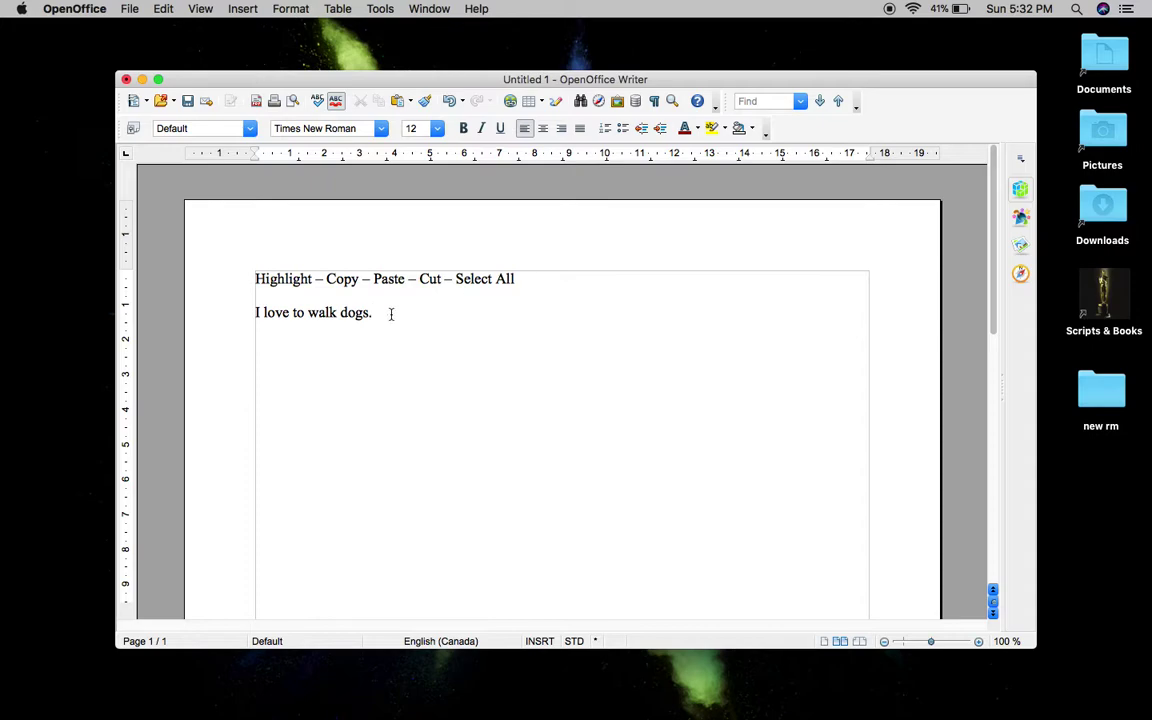
click(163, 9)
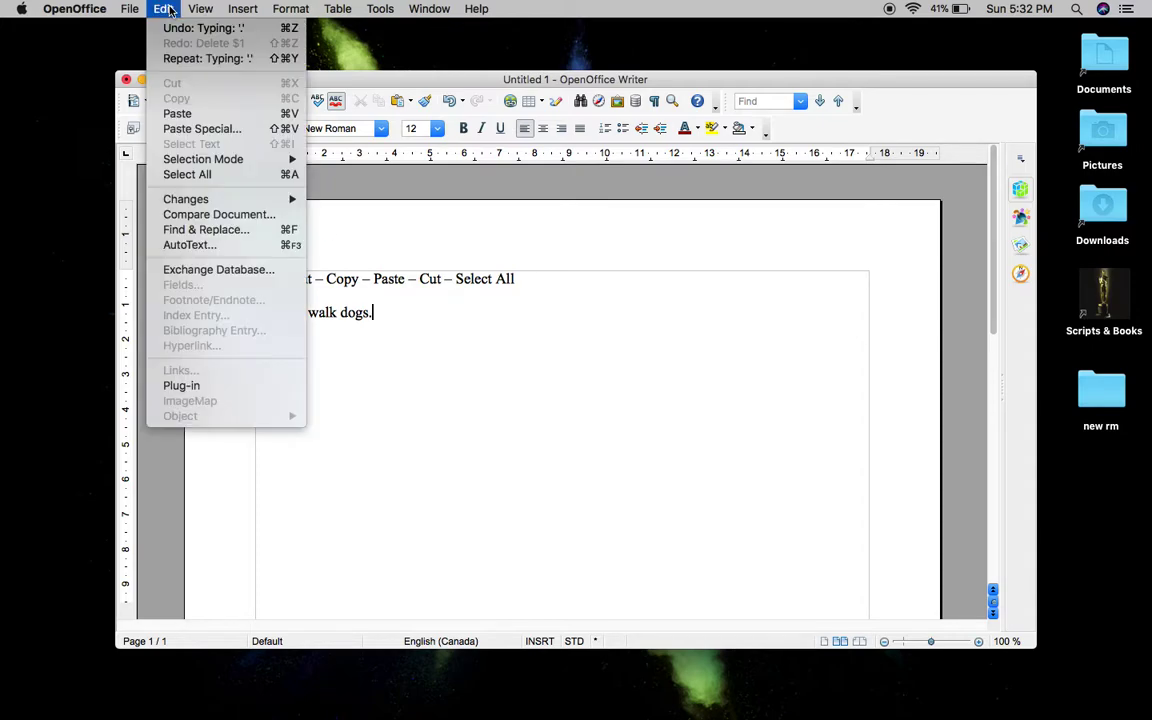
click(185, 114)
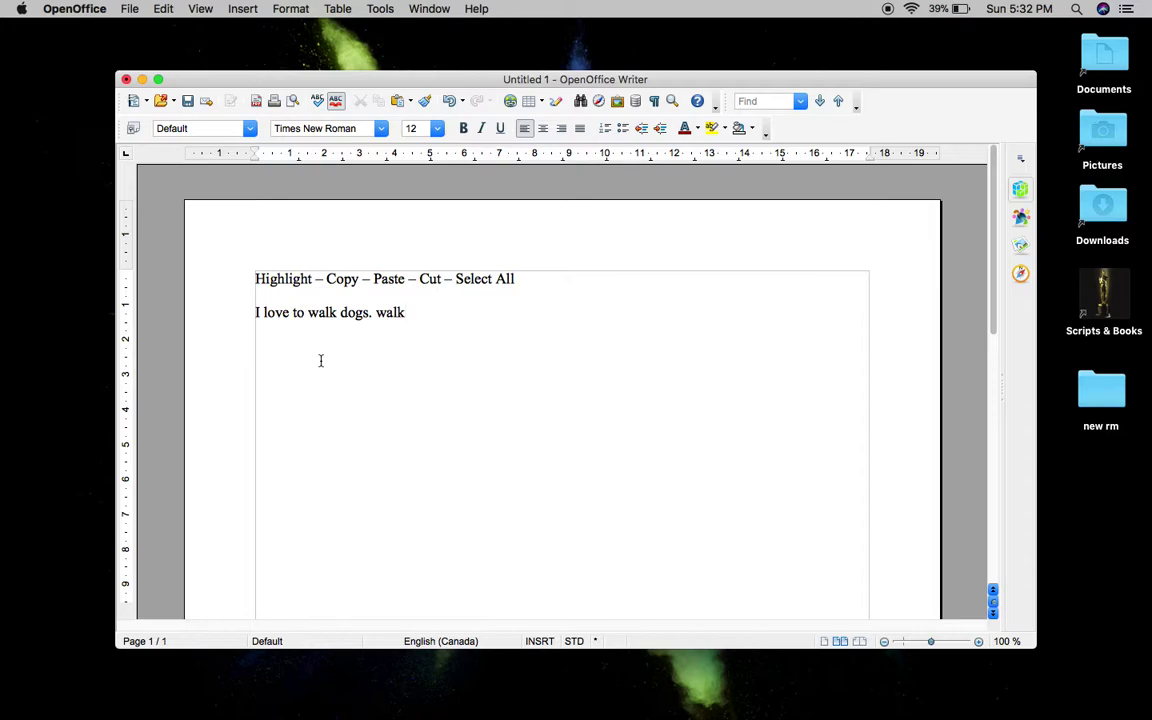
key(super+z)
Step: Cut the word "walk" out of the sentence and paste it after the full stop
click(308, 312)
drag(310, 312, 334, 313)
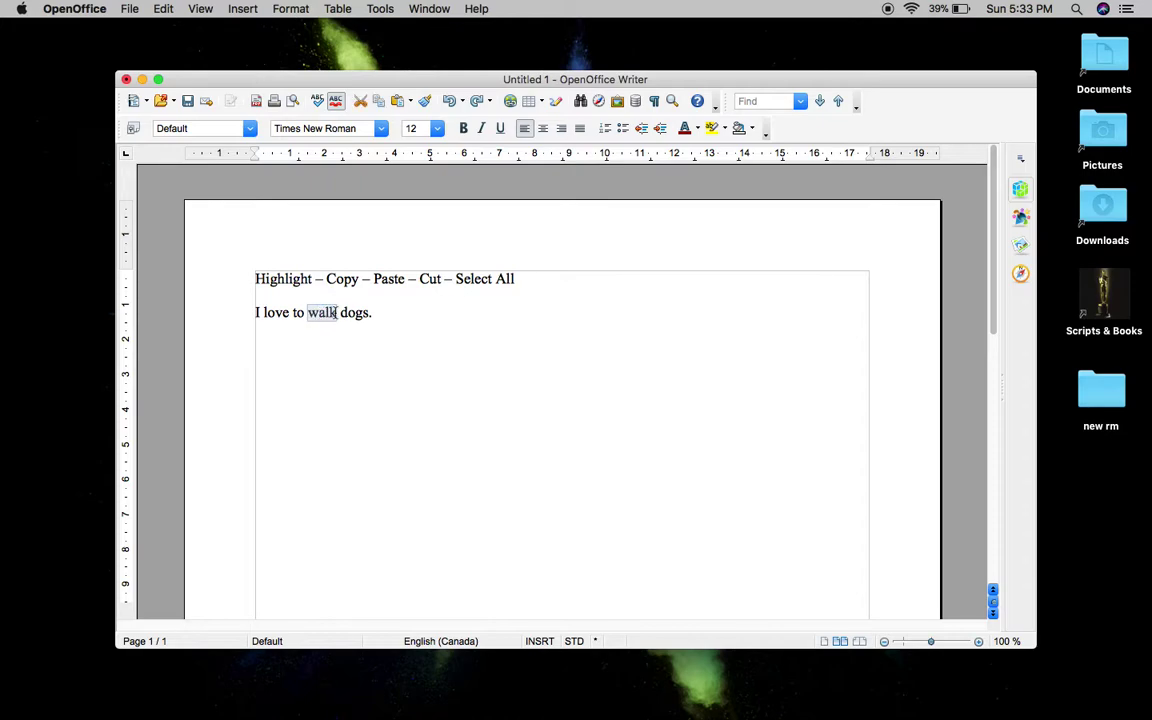
click(164, 8)
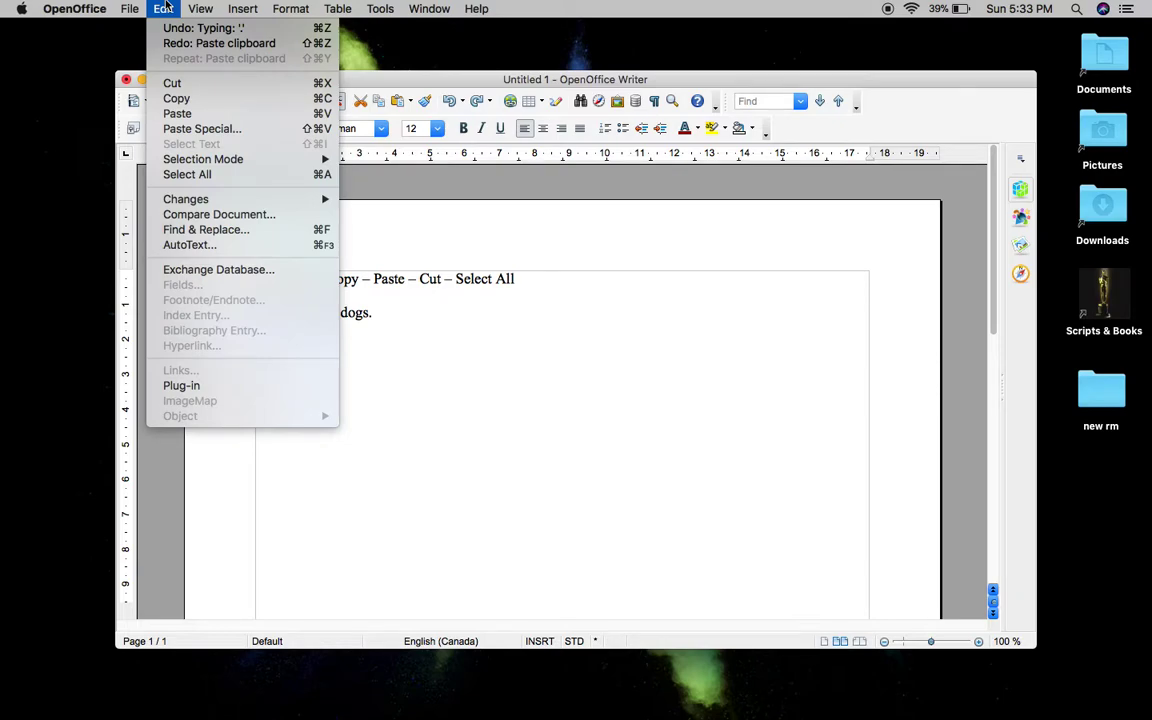
click(158, 80)
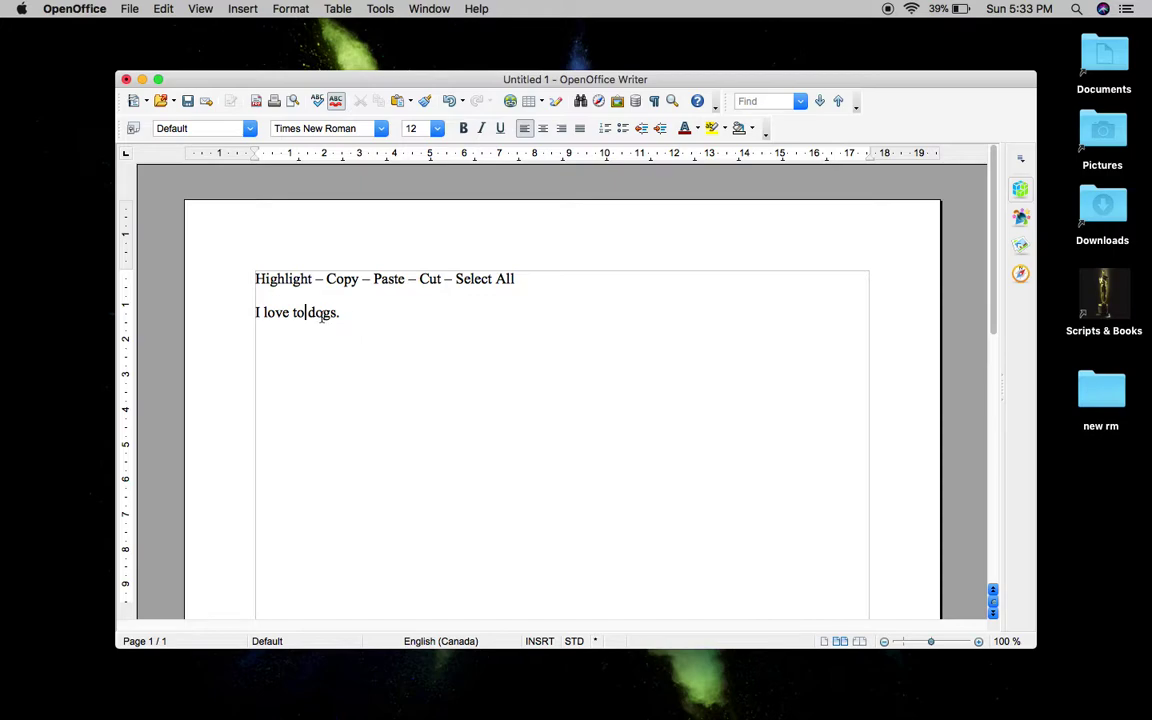
click(353, 314)
click(160, 9)
click(198, 114)
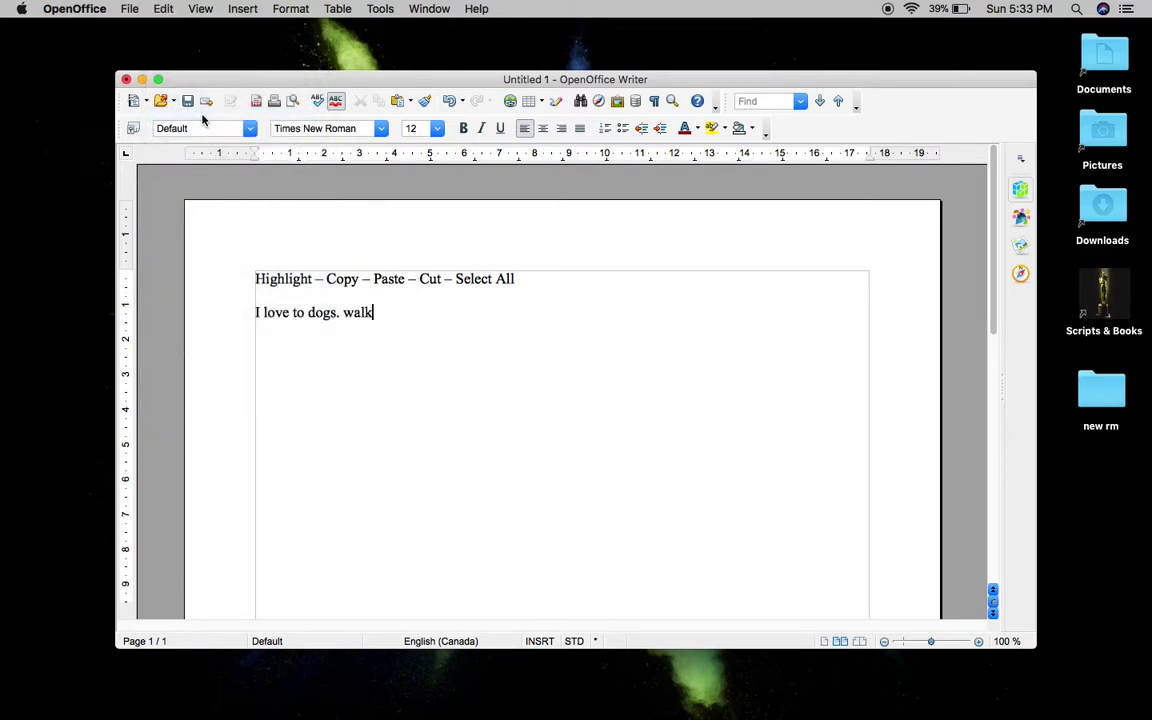
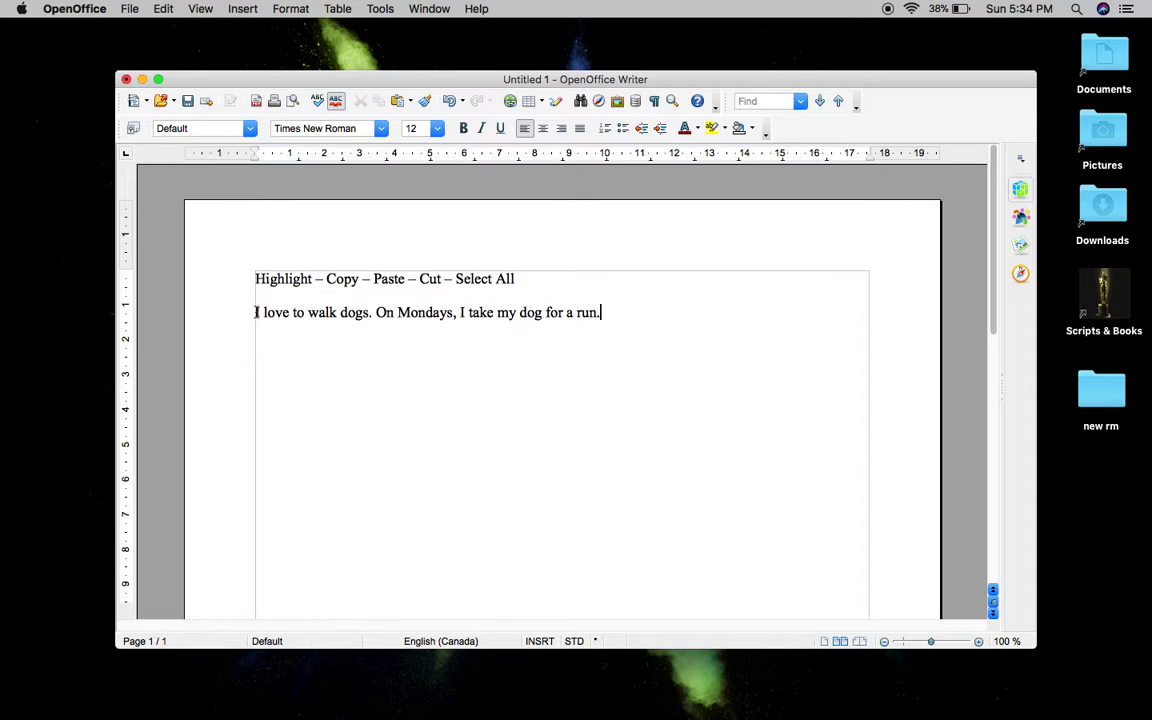
Step: Cut the sentence "I love to walk dogs." from the beginning of the line
key(Home)
drag(257, 312, 376, 313)
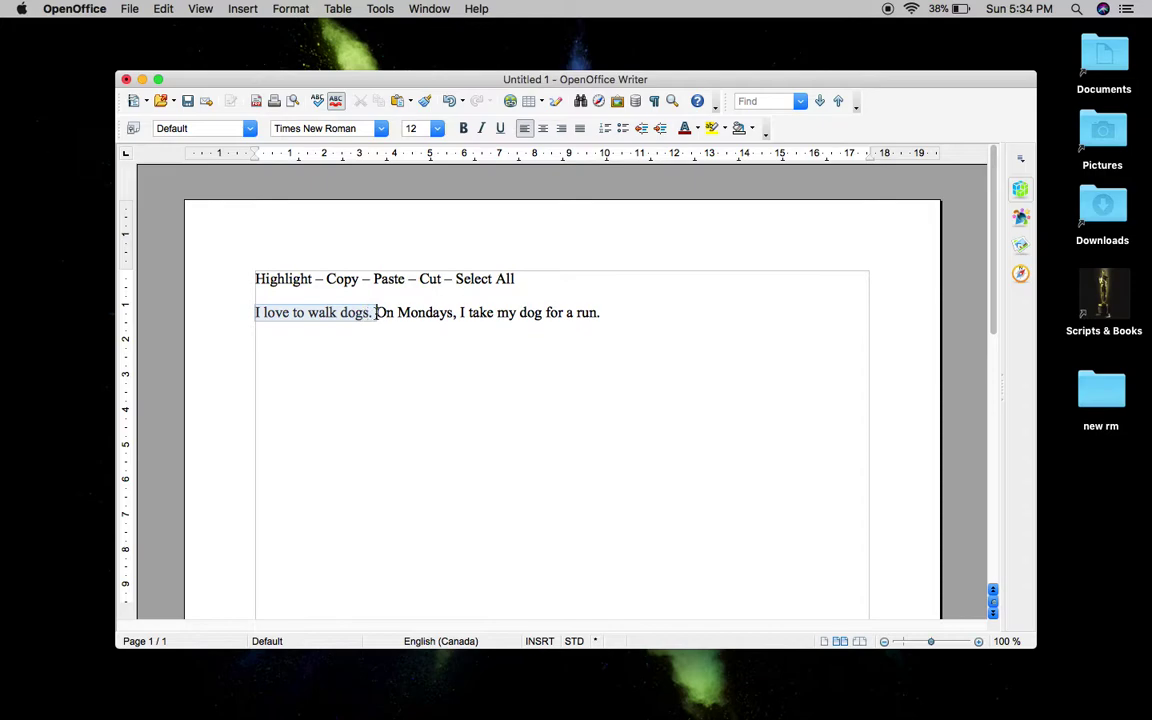
drag(376, 313, 376, 313)
click(163, 9)
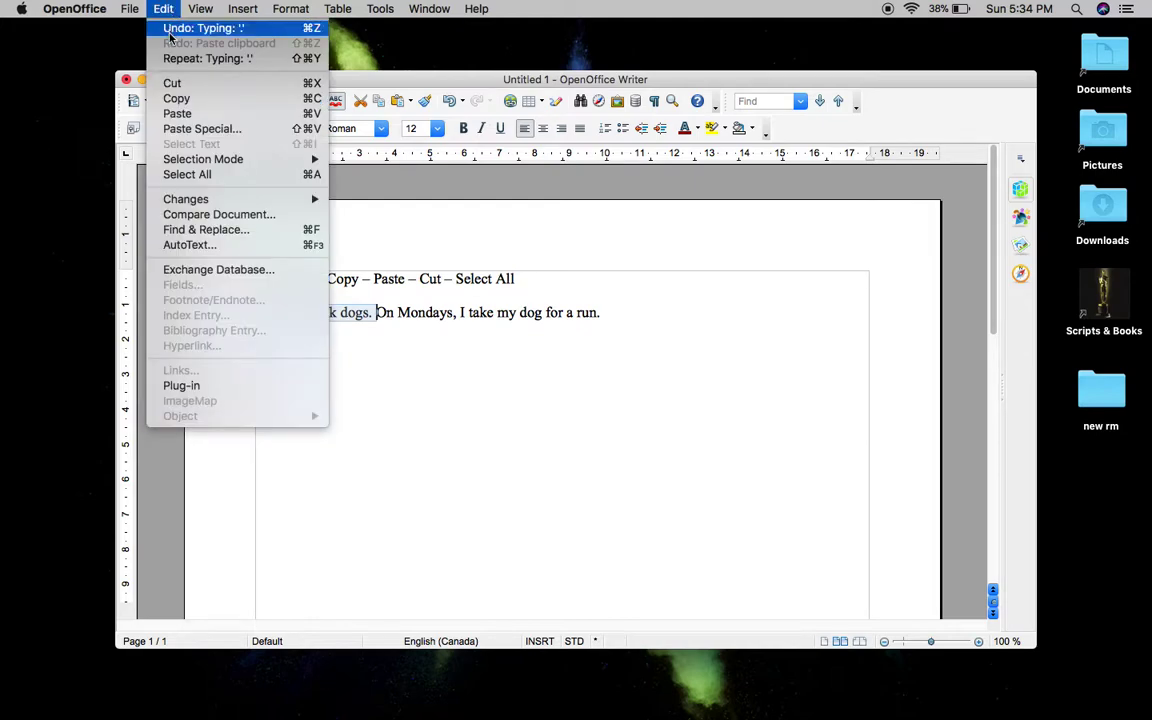
click(177, 84)
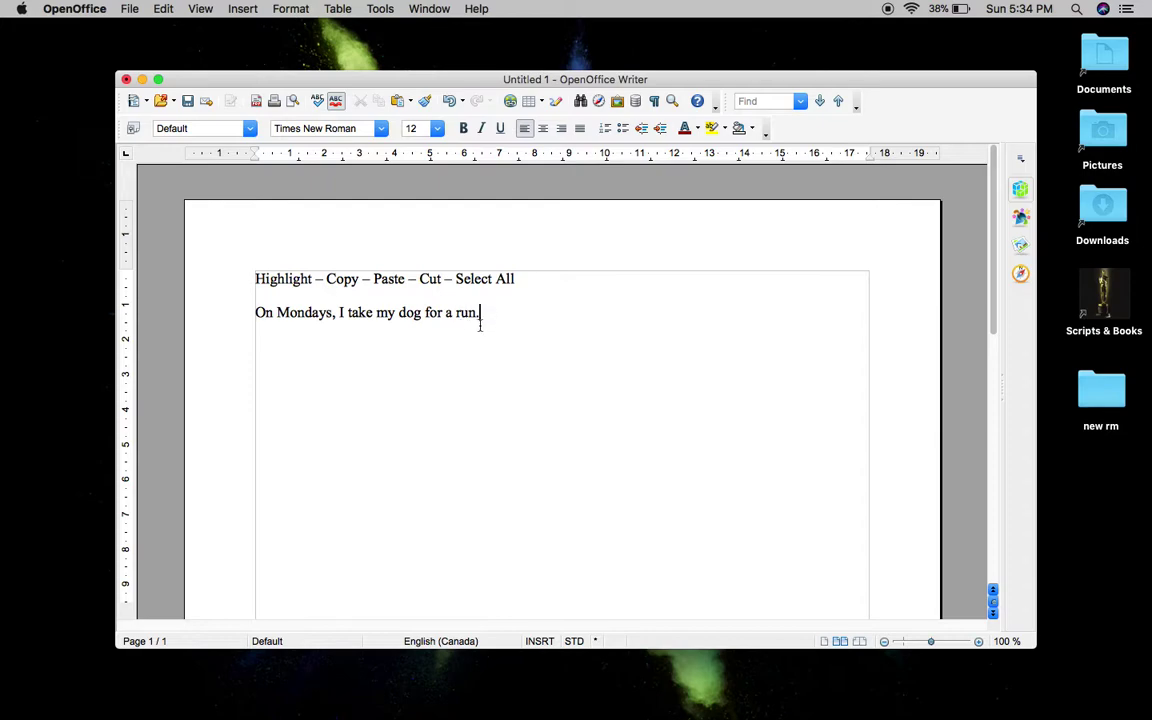
Step: Paste the cut sentence after "On Mondays, I take my dog for a run." with a single space between them
click(163, 9)
click(178, 113)
click(480, 313)
key(BackSpace)
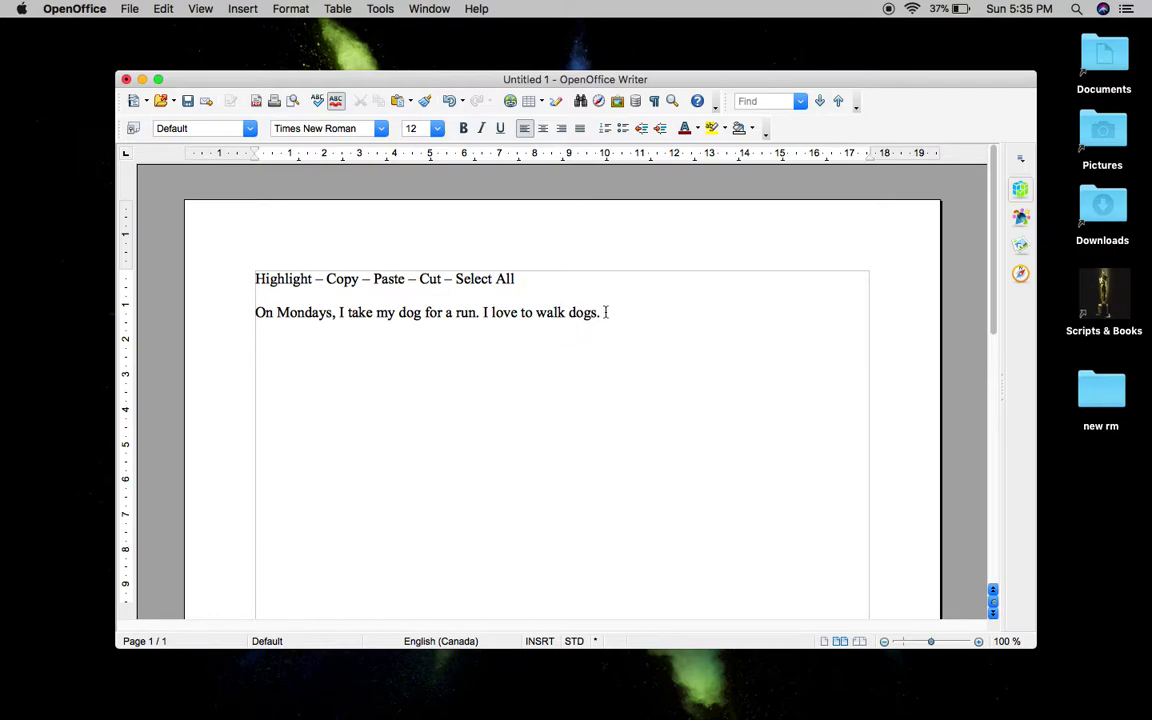
Step: Copy both sentences below the heading and paste them again at the end of the same line
click(256, 313)
drag(256, 313, 604, 312)
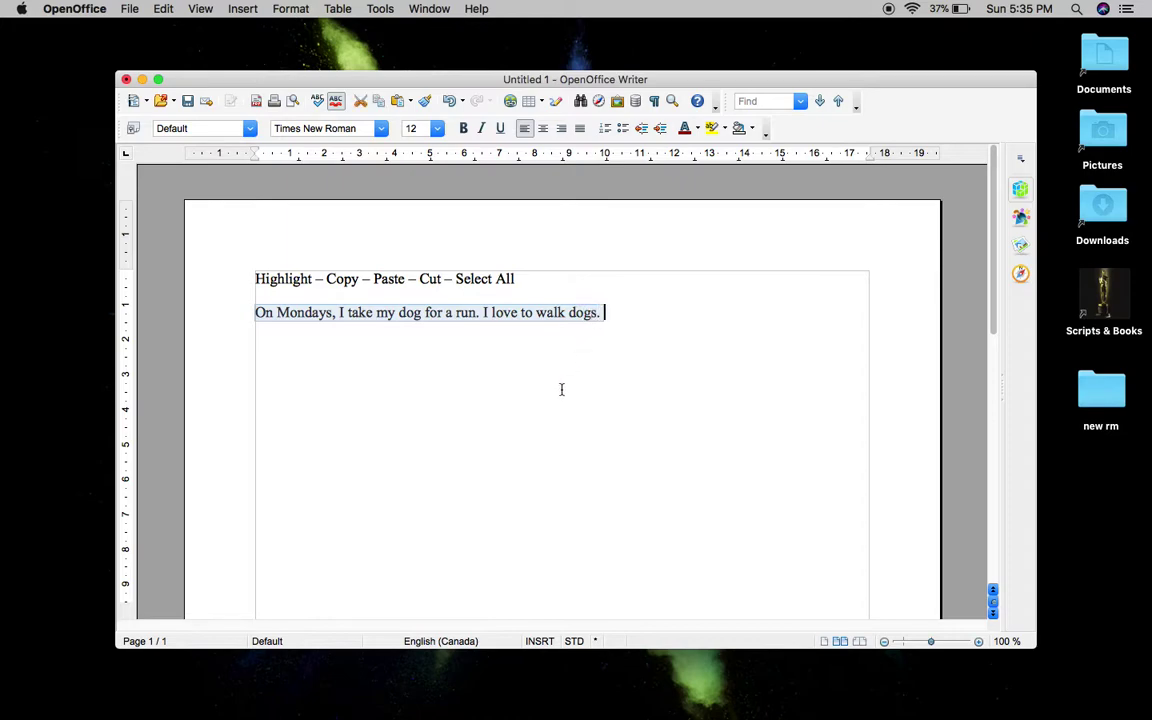
click(166, 9)
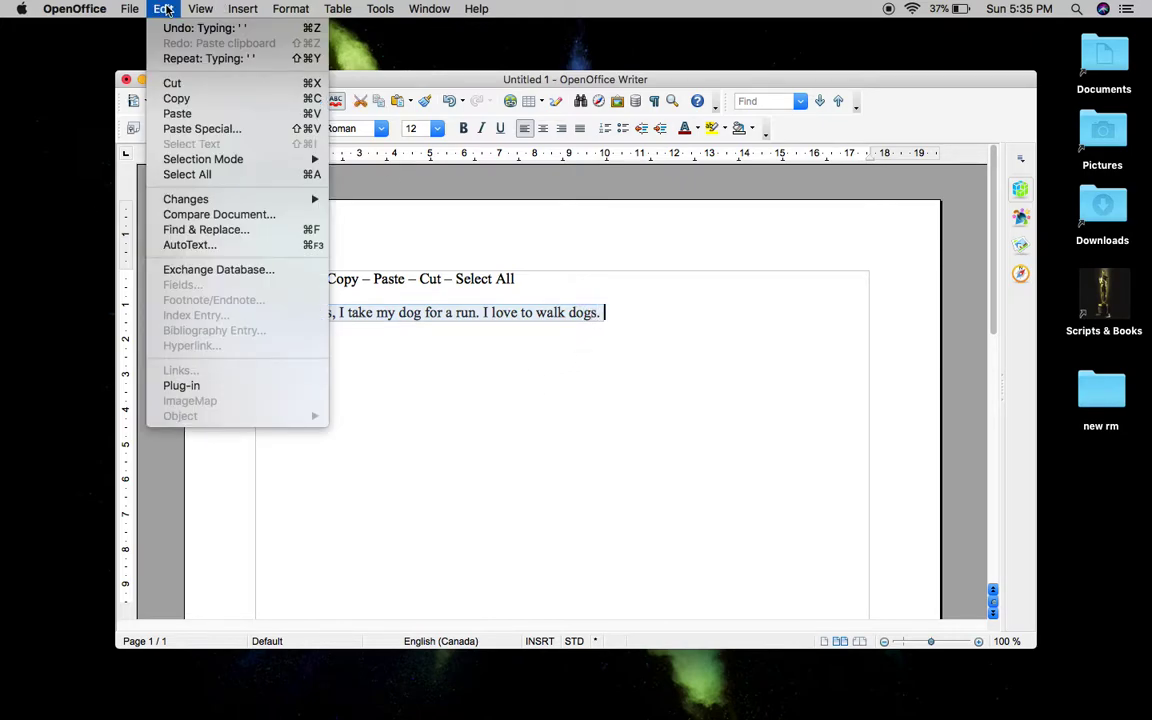
click(176, 98)
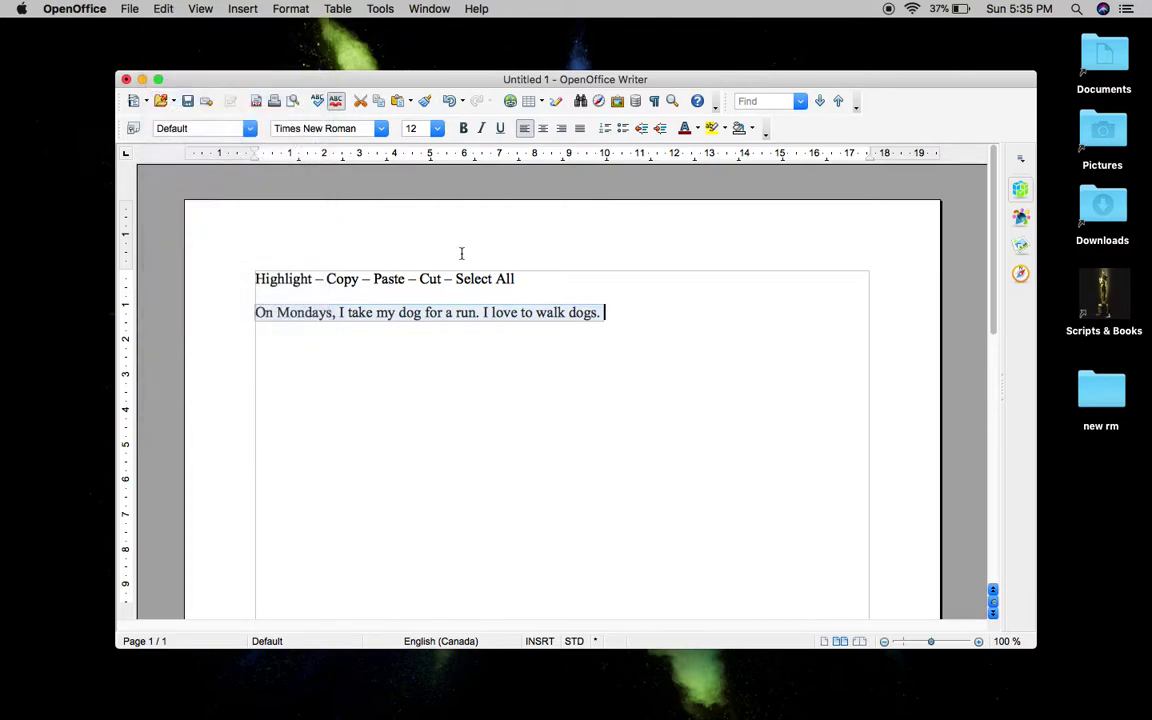
click(622, 311)
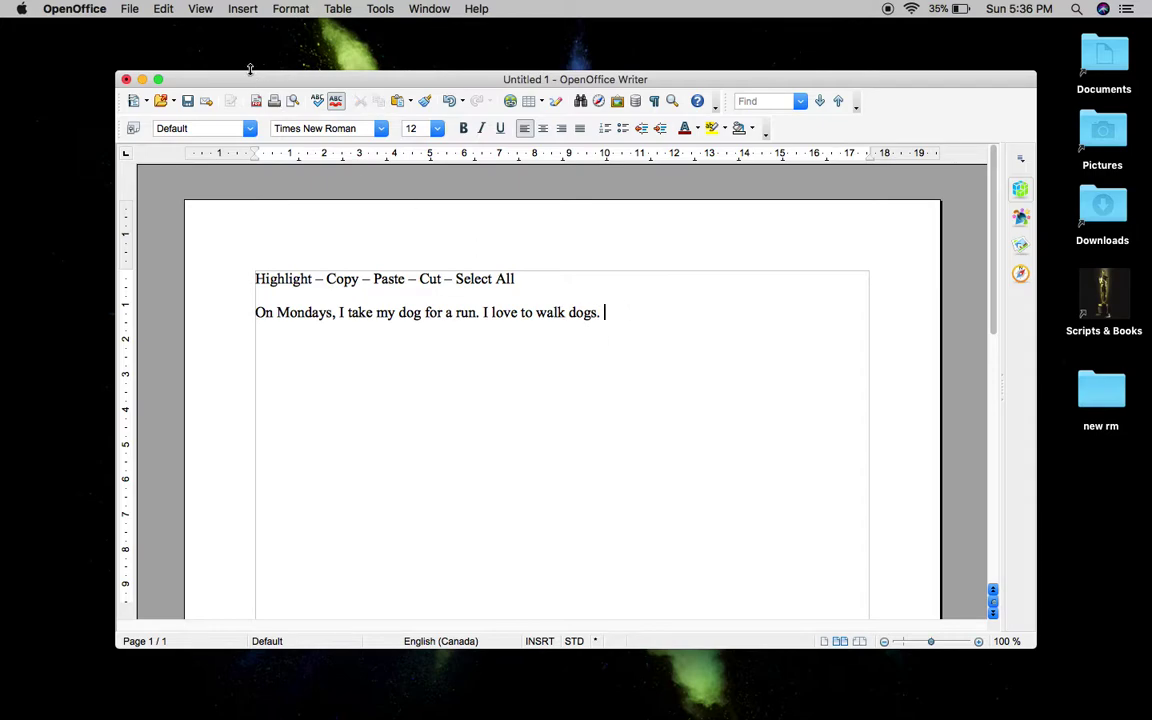
click(152, 9)
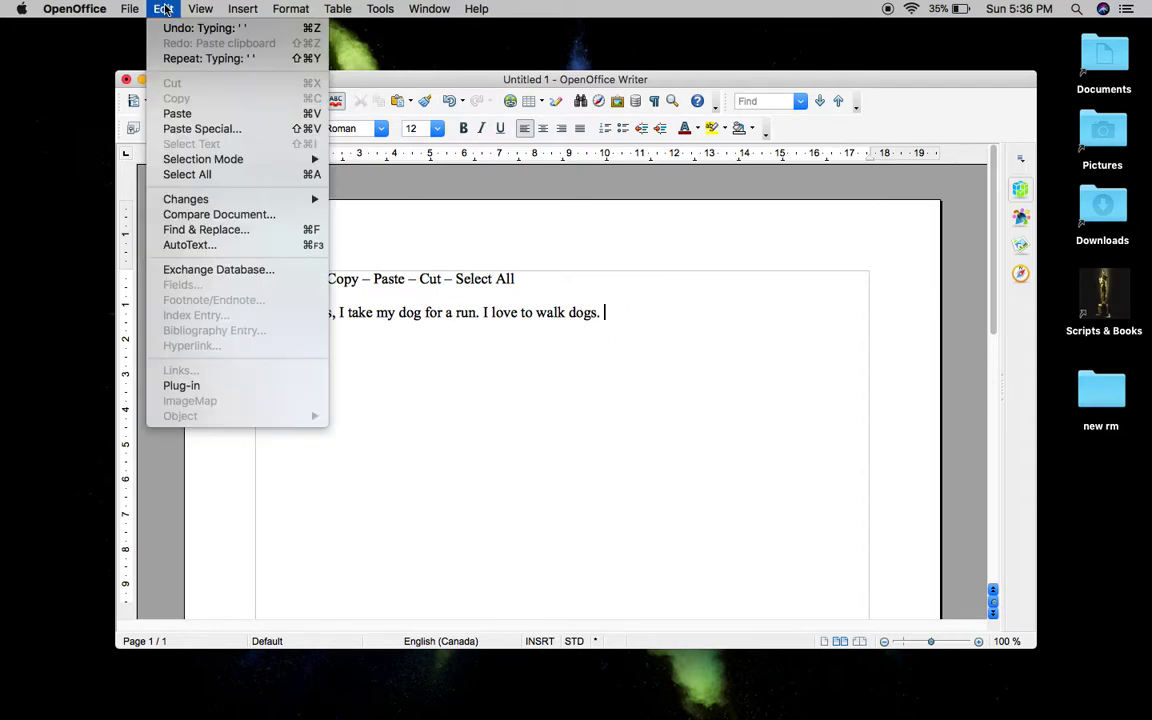
click(178, 114)
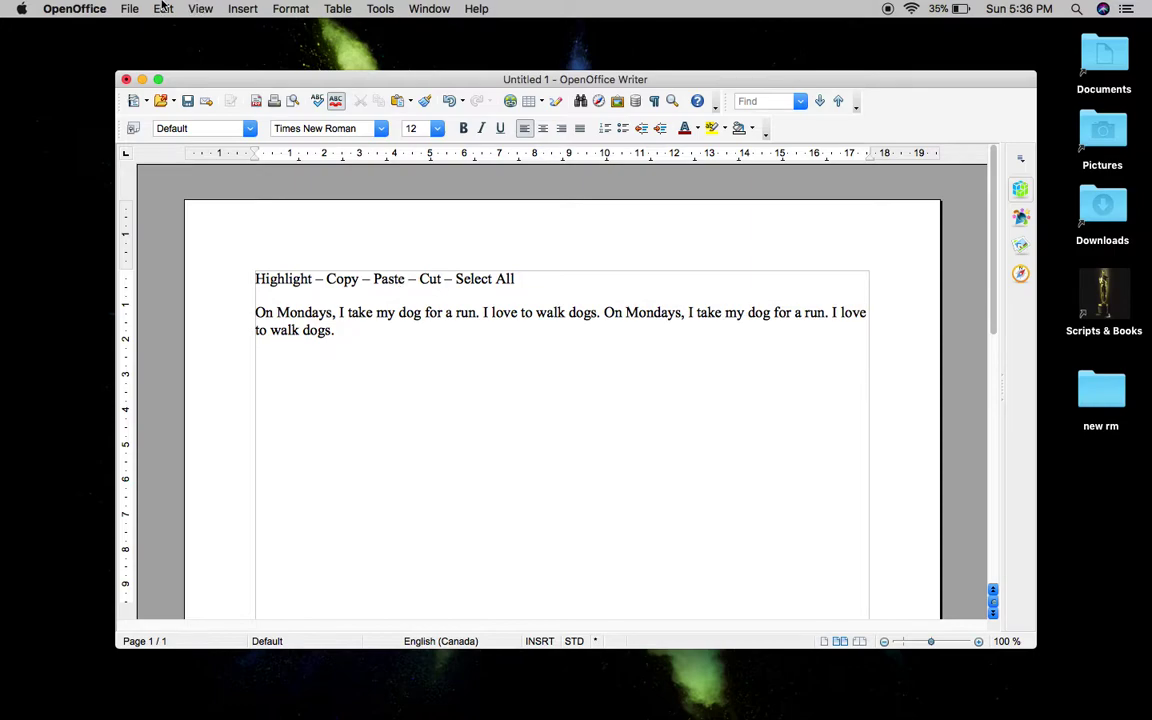
Step: Examine the keyboard shortcuts listed for the editing commands, and undo the last paste
click(129, 9)
mouse_move(155, 17)
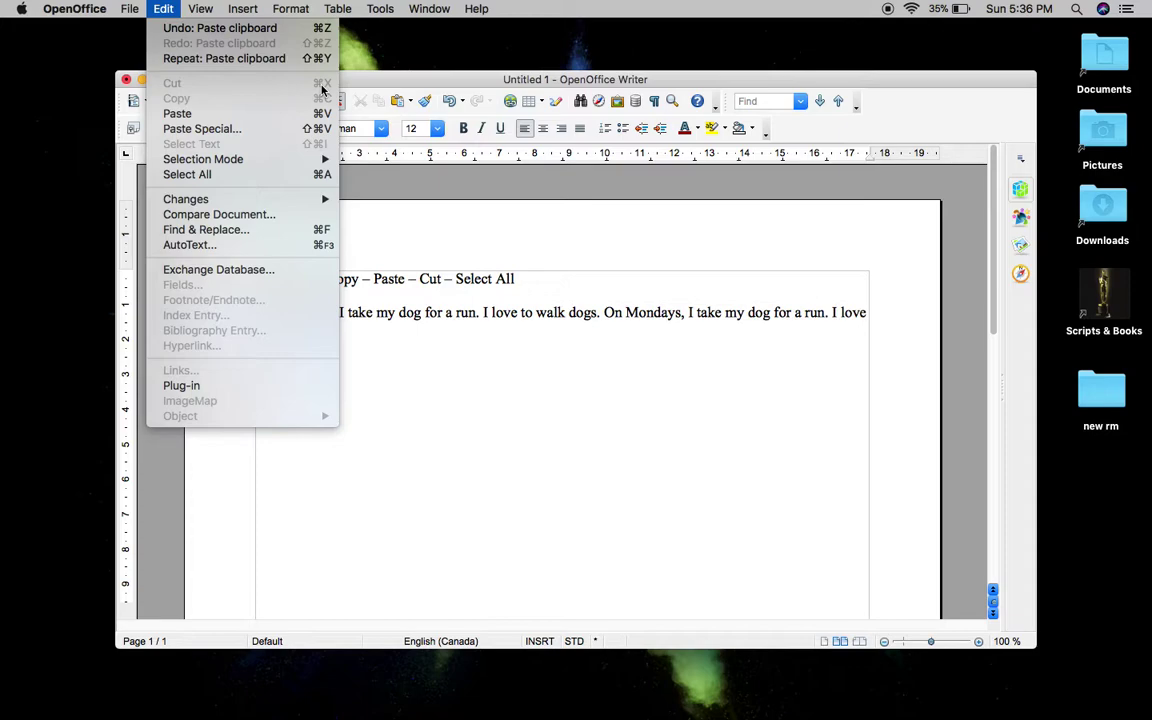
click(443, 336)
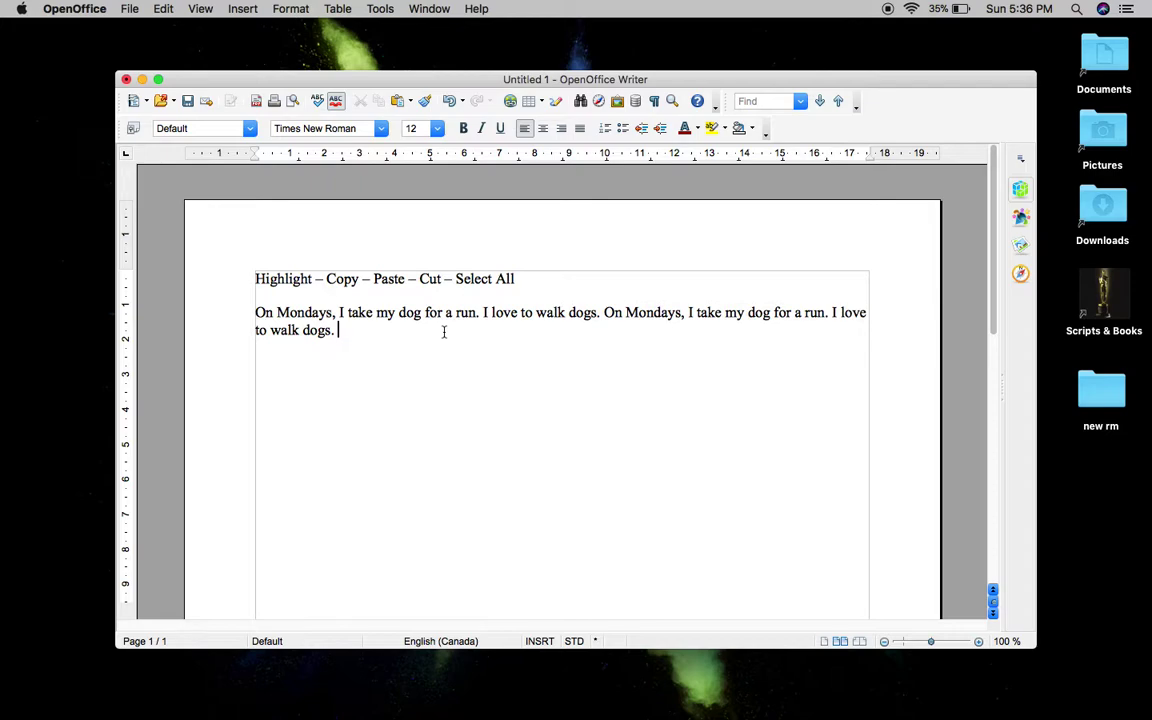
key(super+z)
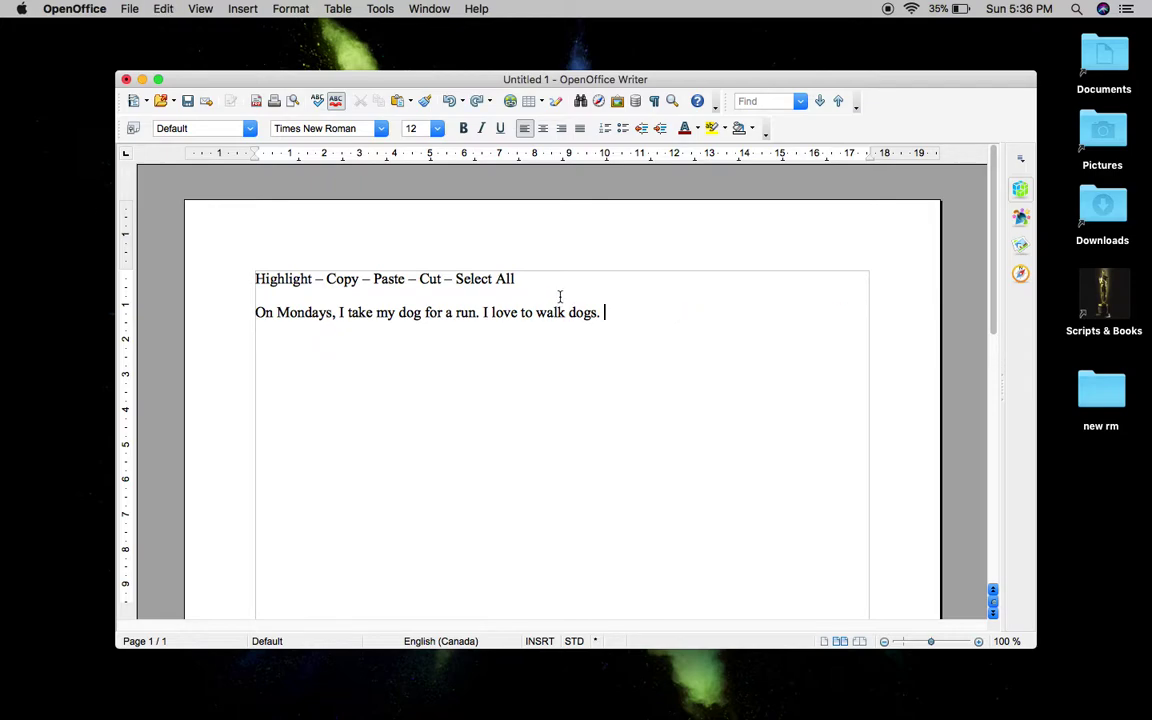
Step: Cut the sentence "I love to walk dogs." from the end of the line
drag(600, 312, 481, 312)
key(super+x)
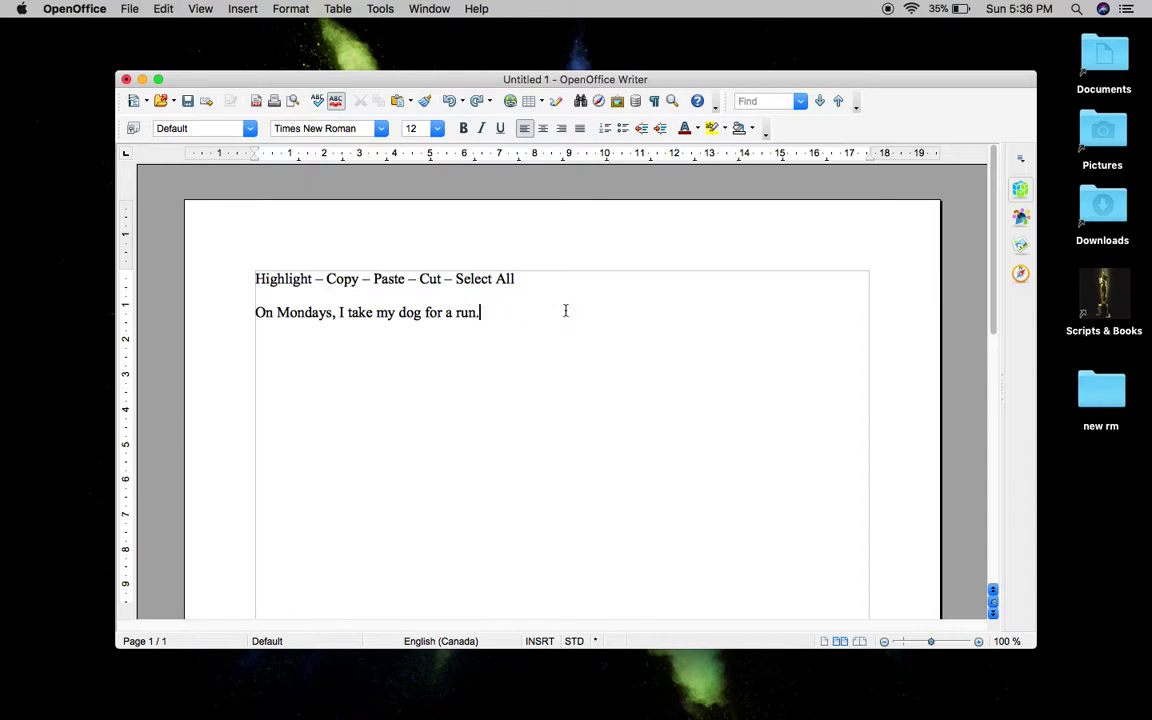
Step: Paste the cut sentence "I love to walk dogs." at the beginning of the line, before "On Mondays"
key(Home)
key(super+v)
click(500, 316)
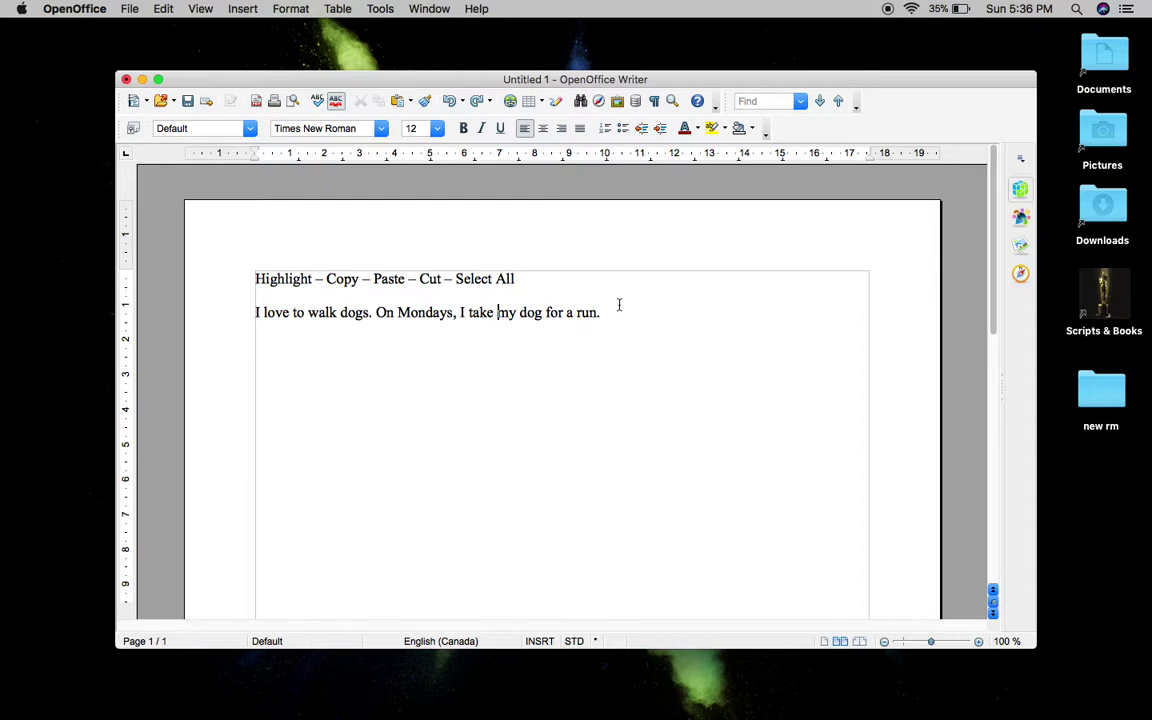
Step: Leave a blank line below the sentences and add the line "Command or Control/CTRL key"
key(Return)
key(Return)
text(Command or )
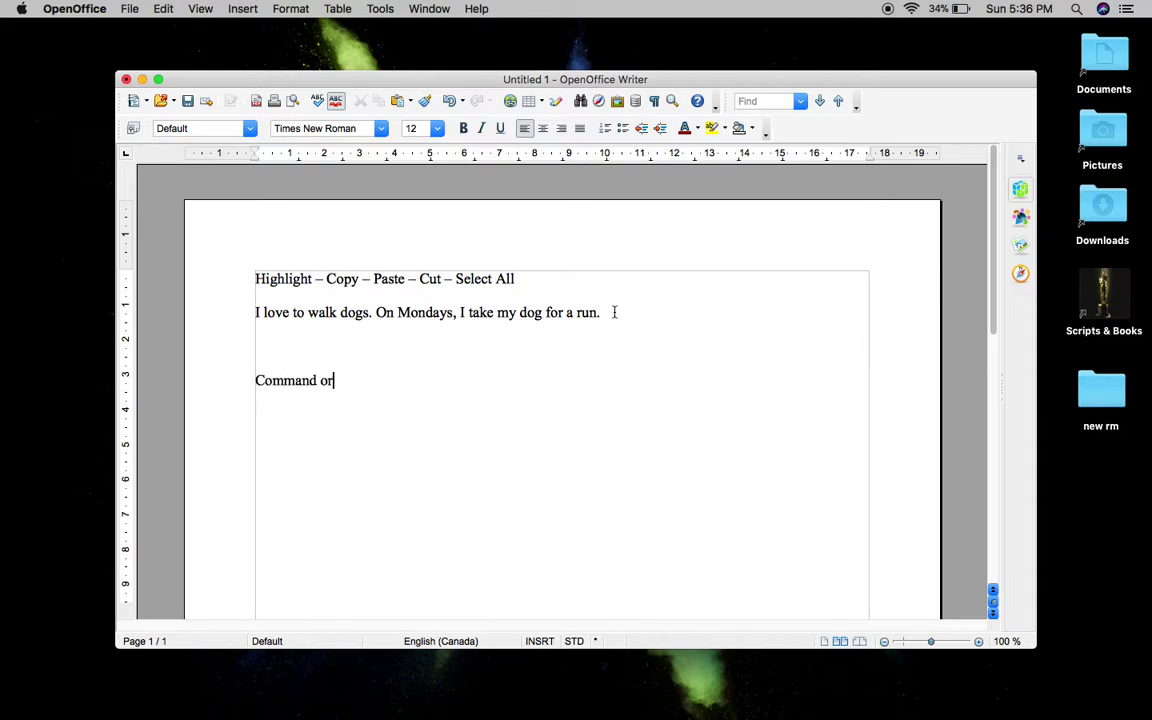
text(Control/CT)
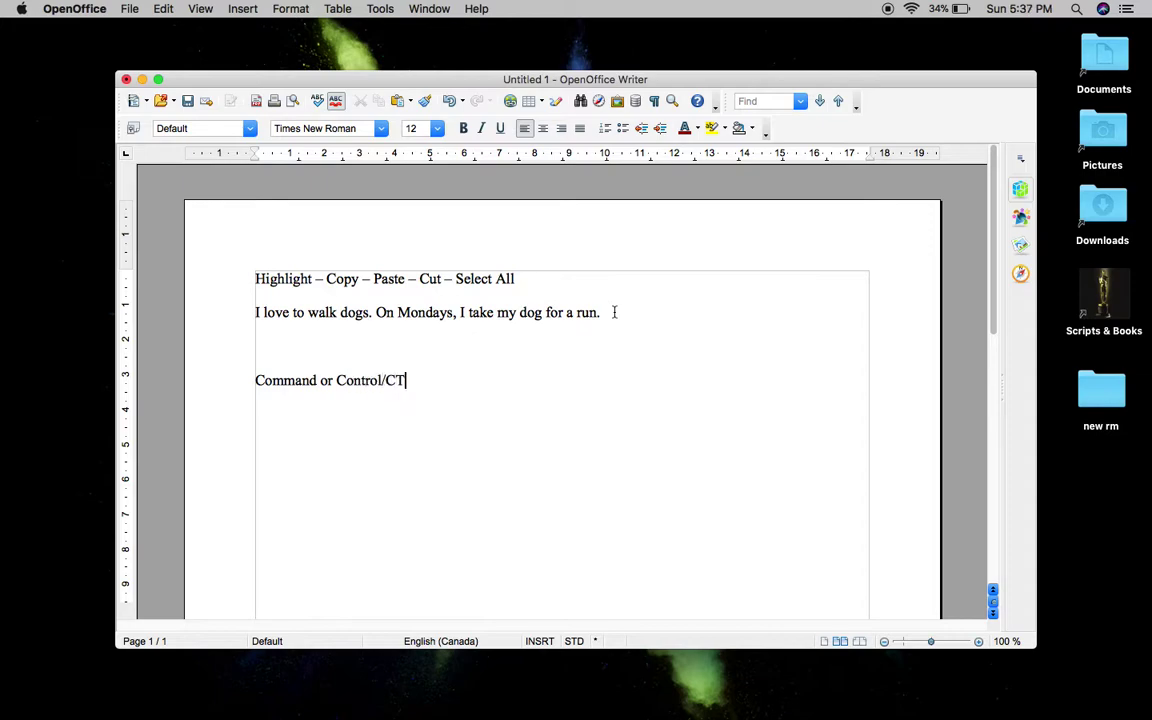
text(RL key)
Step: Add the shortcut entries "X – Cut" and "C – Copy" on separate lines below the key heading
key(Return)
text(X - )
text(Cut)
key(Return)
text(Cop)
key(BackSpace)
key(BackSpace)
key(BackSpace)
text(C)
text(Copy)
key(Return)
Step: Add a third shortcut entry to the list reading "V - Paste"
text(P)
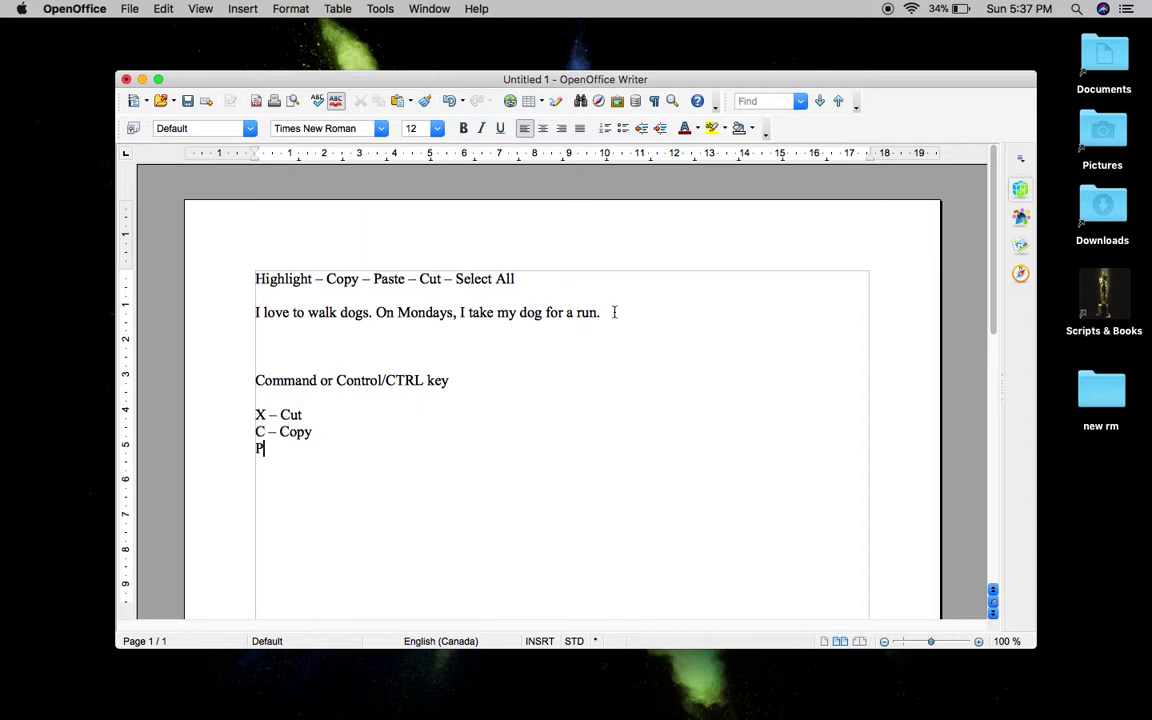
text( - Paste)
click(263, 448)
key(BackSpace)
text(V)
Step: Review the shortcut notes by highlighting "Command" and "Control" and marking the X and V entries
double_click(269, 380)
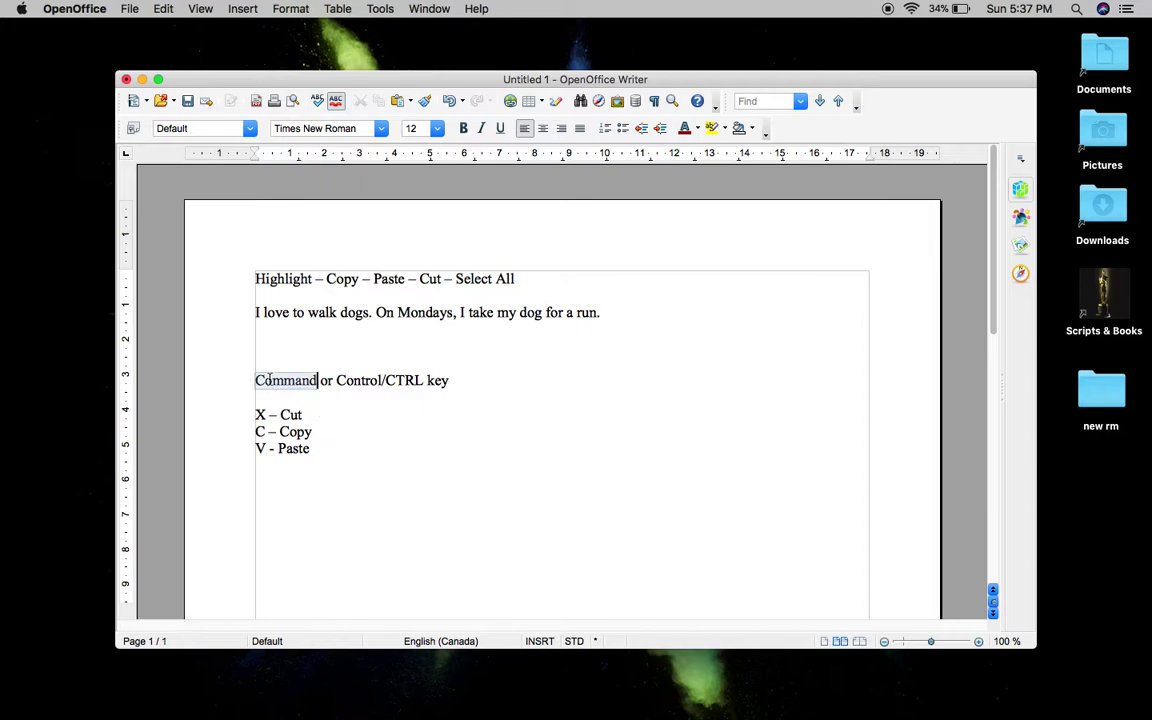
double_click(372, 381)
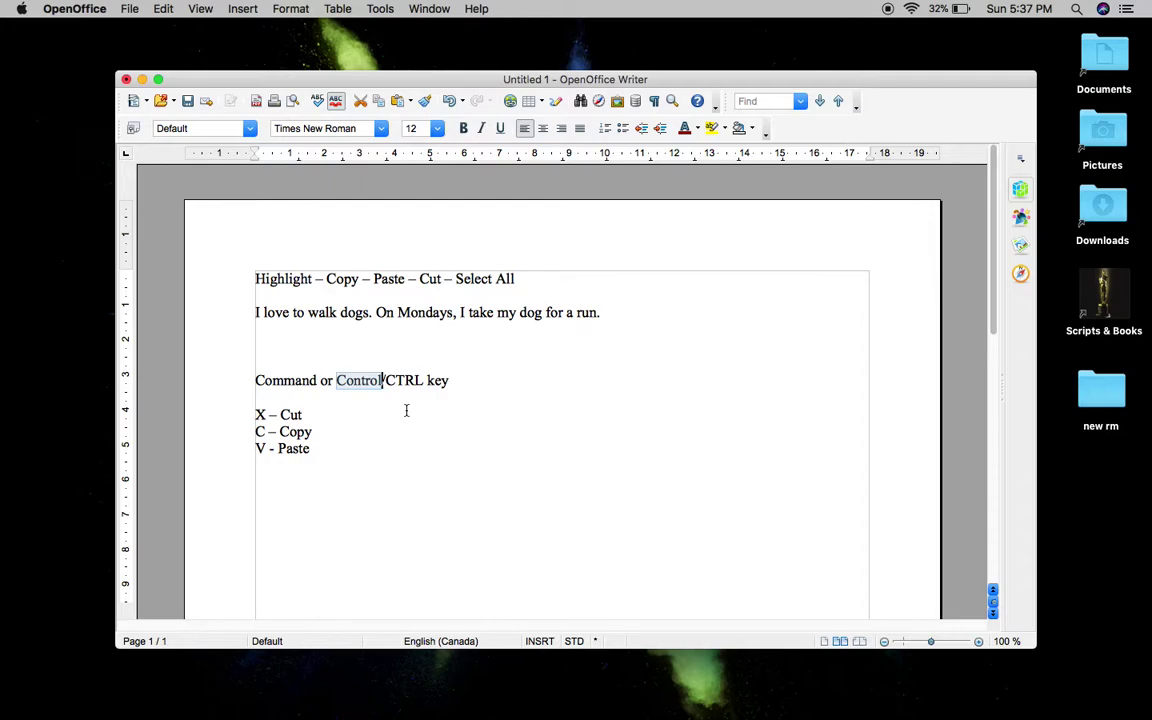
click(265, 414)
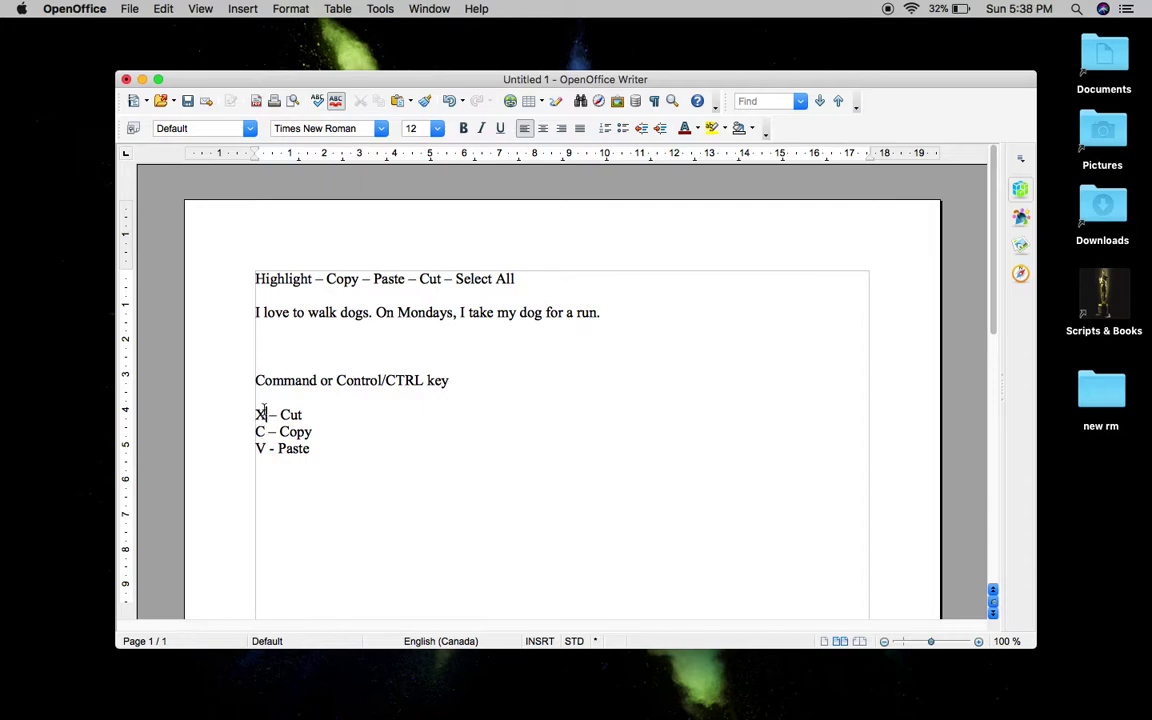
click(265, 446)
Step: Copy the word "run" and paste it after the last sentence of the line
click(576, 312)
click(612, 314)
key(super+v)
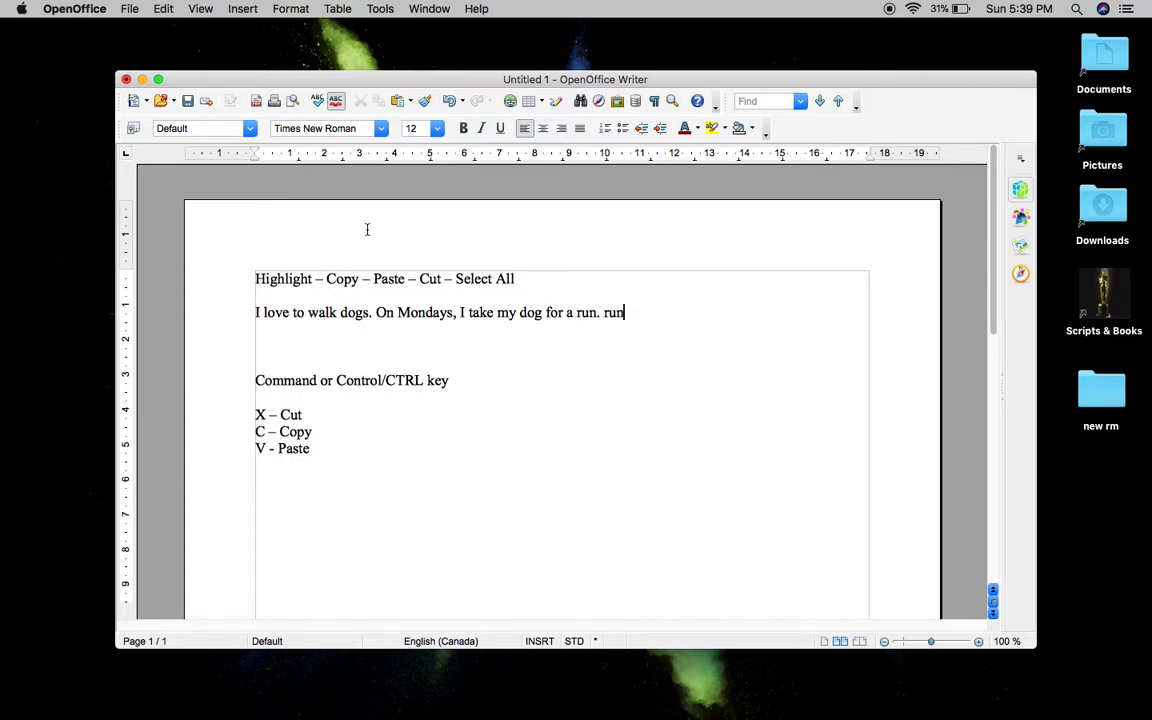
Step: Highlight all the text from the heading through "V - Paste" and copy it to the clipboard
click(256, 279)
drag(256, 279, 364, 464)
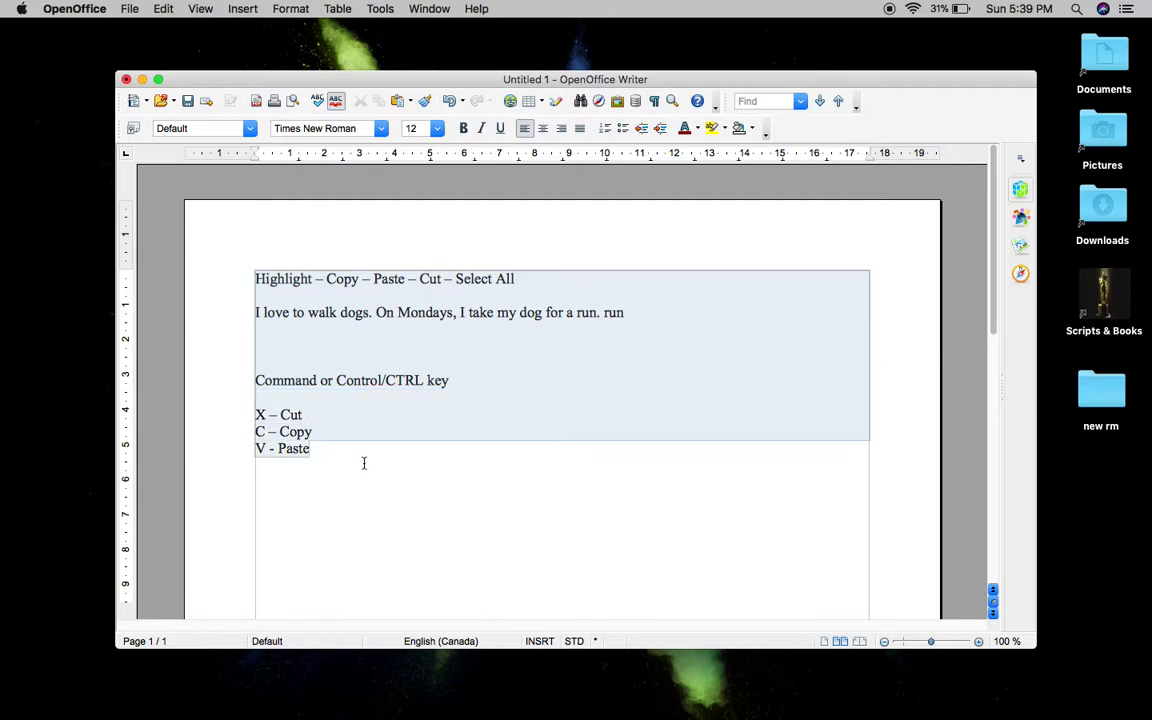
click(450, 330)
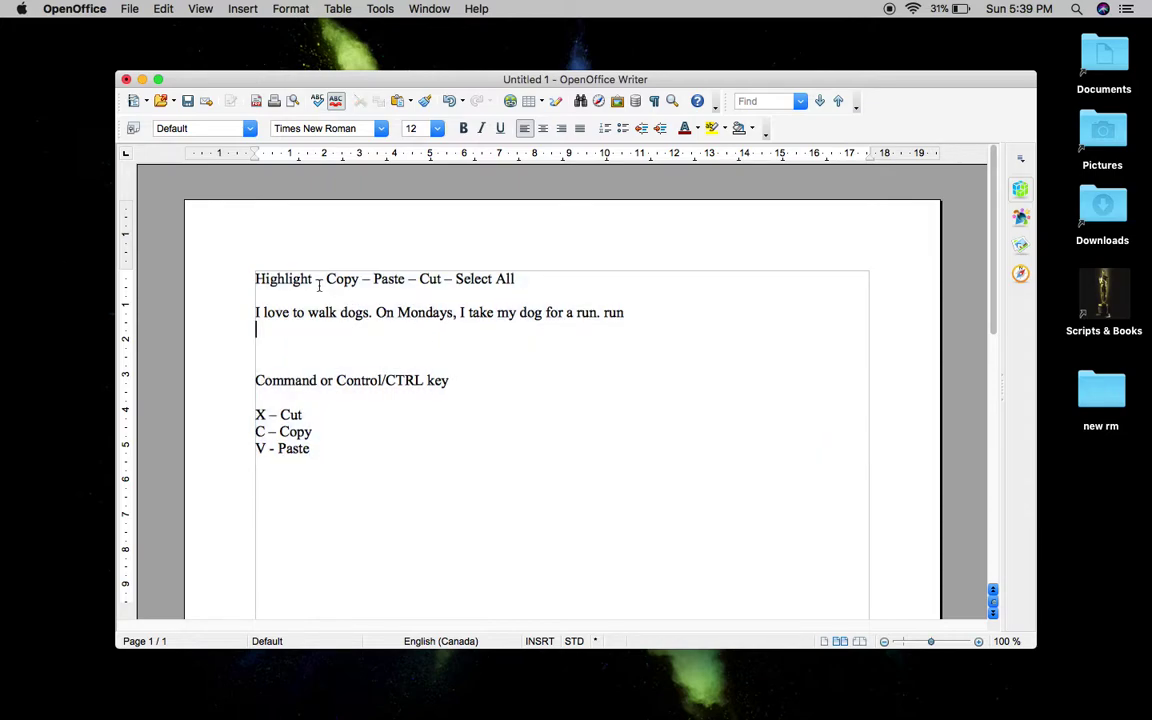
click(256, 279)
drag(256, 279, 378, 476)
click(162, 9)
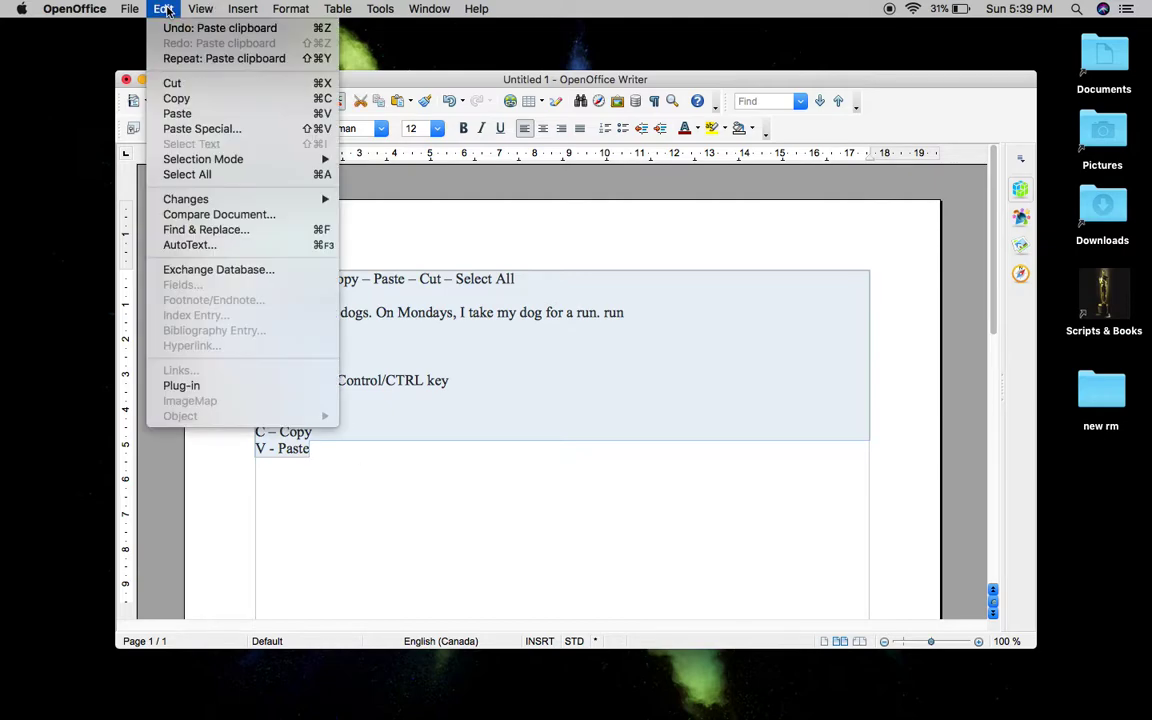
click(176, 98)
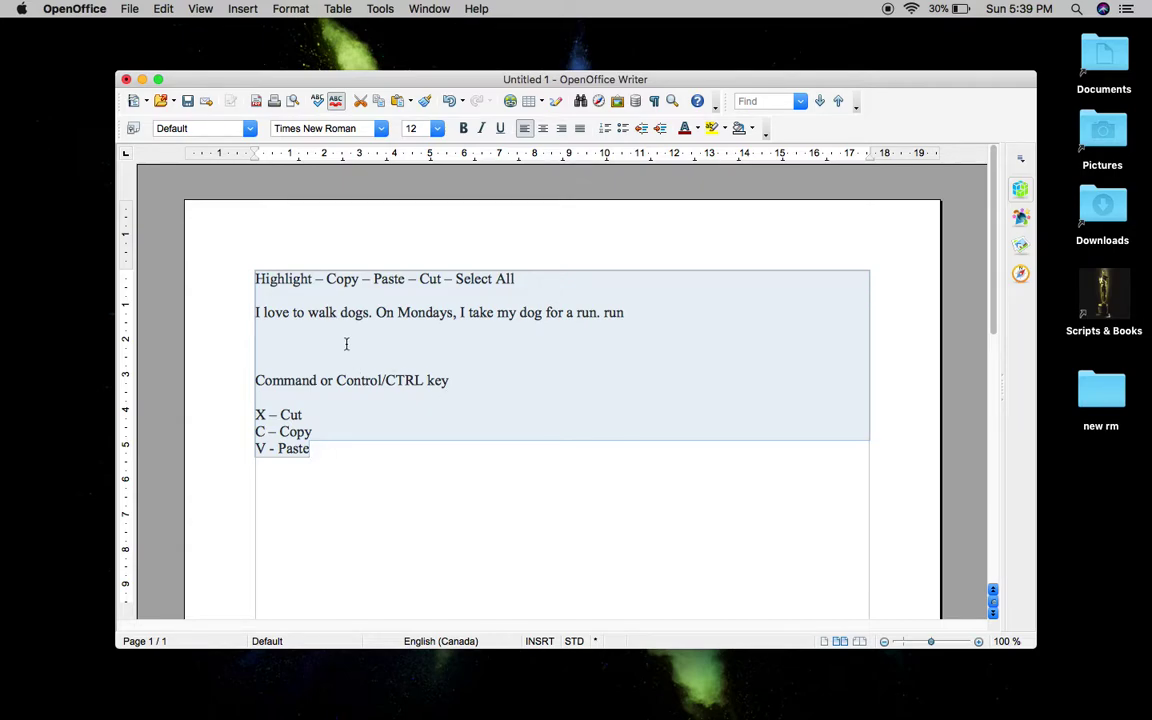
click(325, 312)
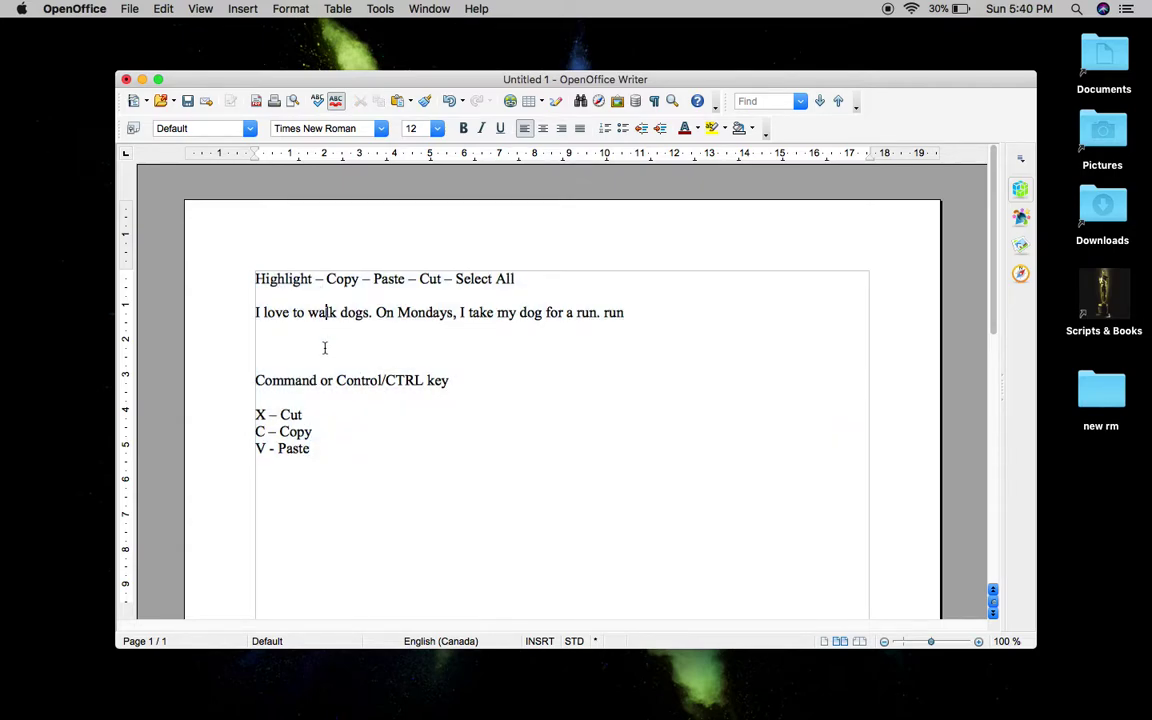
Step: Select the whole document with the Select All command, and clear the selection
click(161, 9)
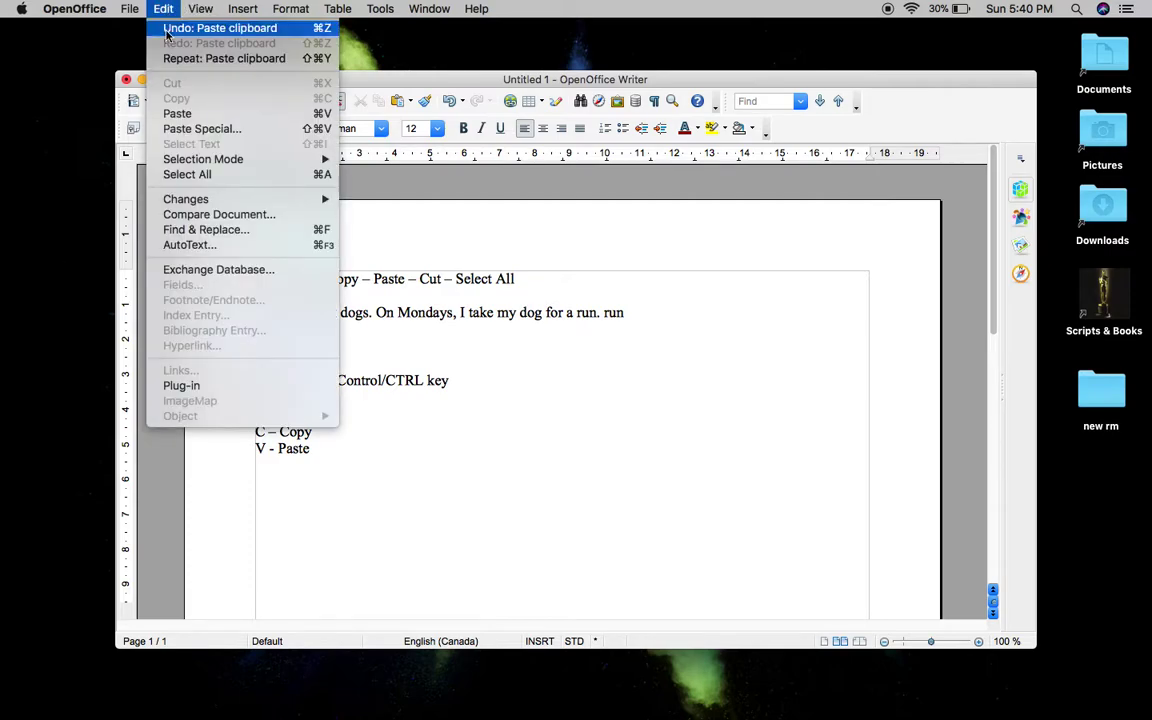
click(190, 174)
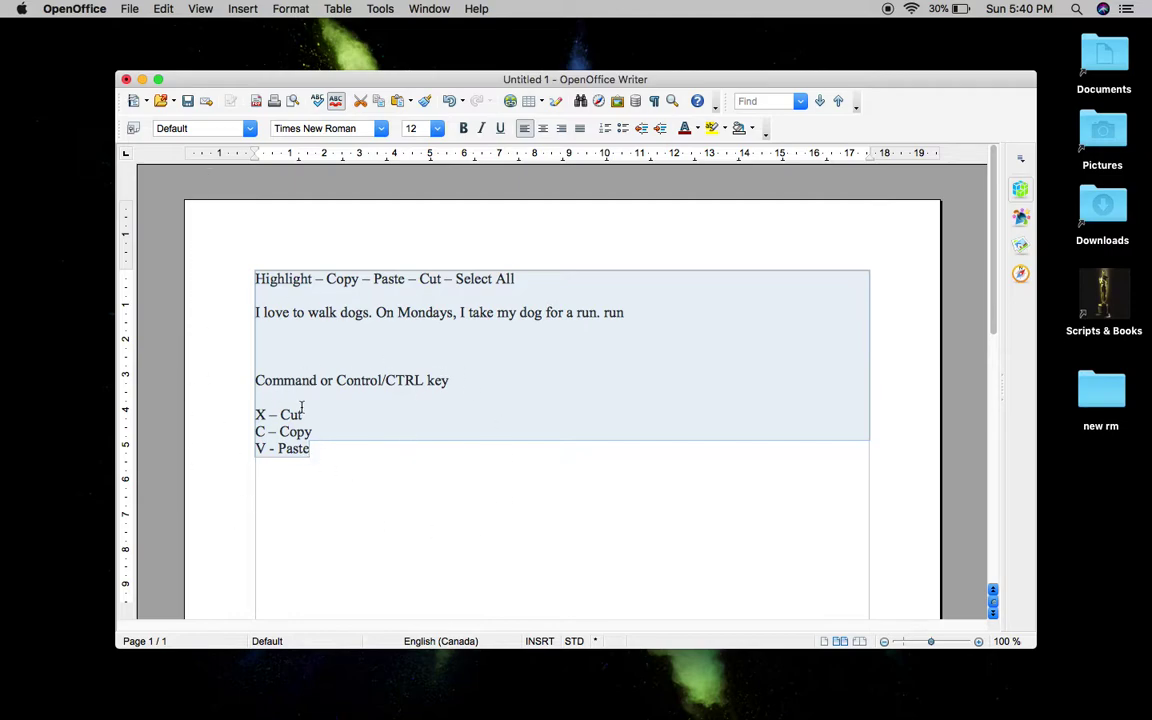
click(335, 343)
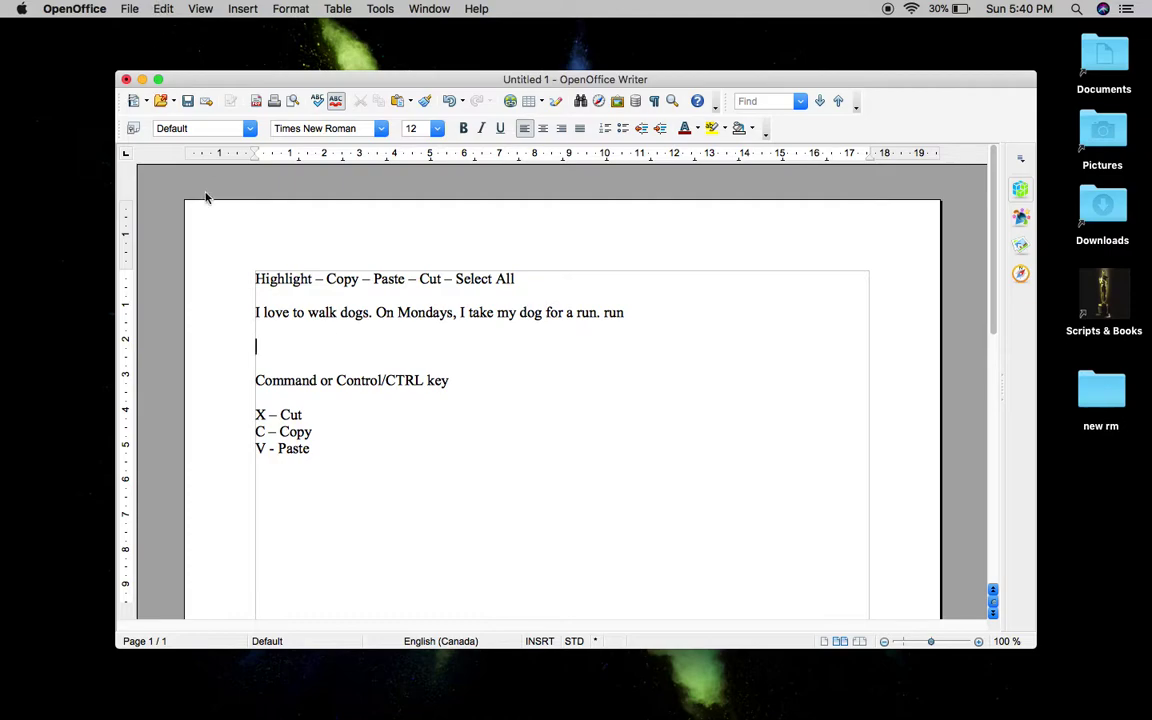
Step: Add the entry "A – Select All" on a new line at the end of the shortcut list
click(331, 452)
key(Return)
text(A - Sele)
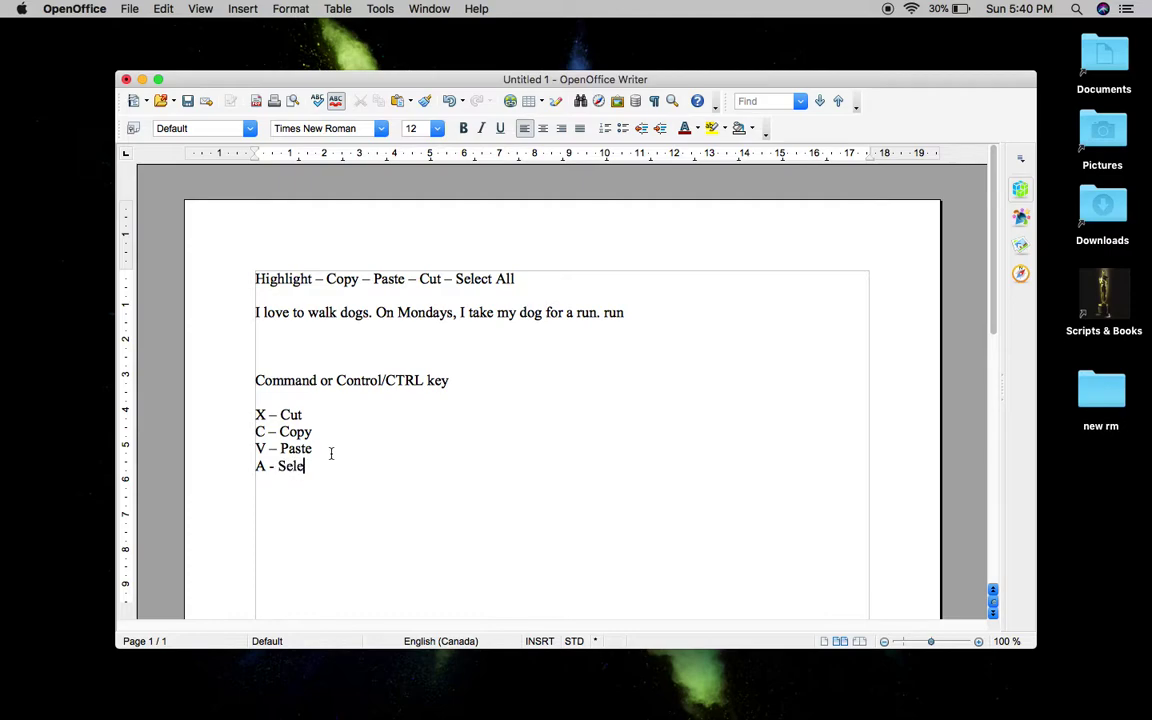
text(ct All)
Step: Select all the text including the completed shortcut list, and view the formatting options for the blank line below the sentences
key(super+a)
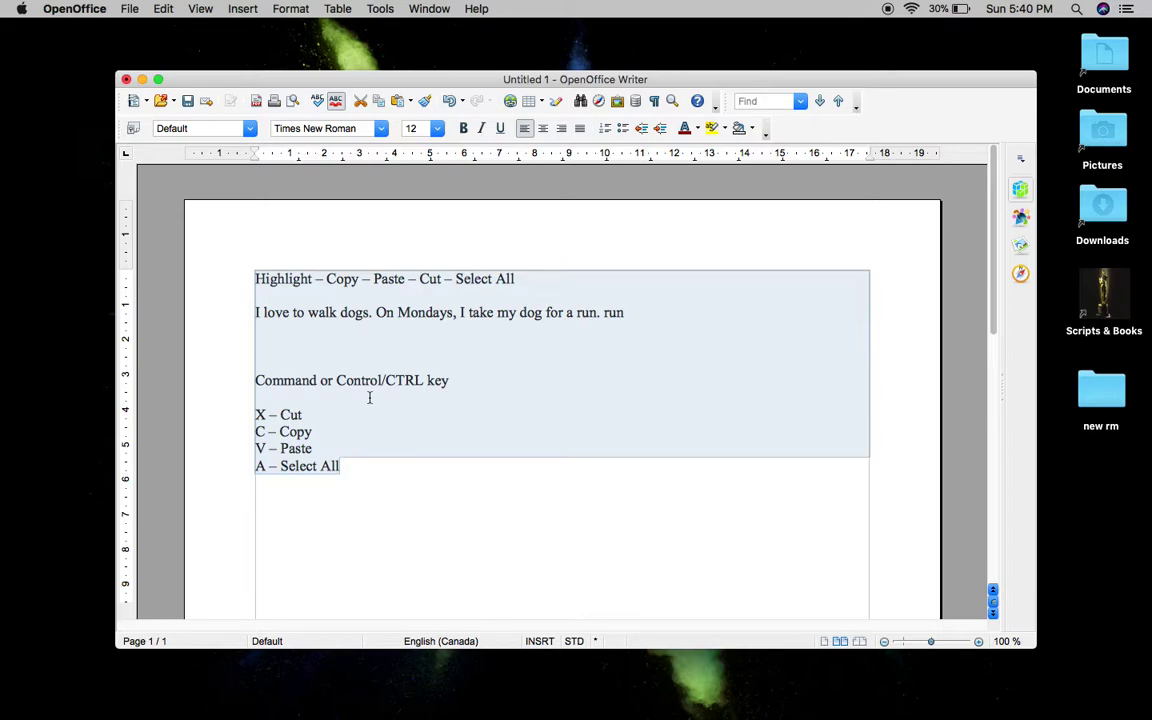
click(321, 328)
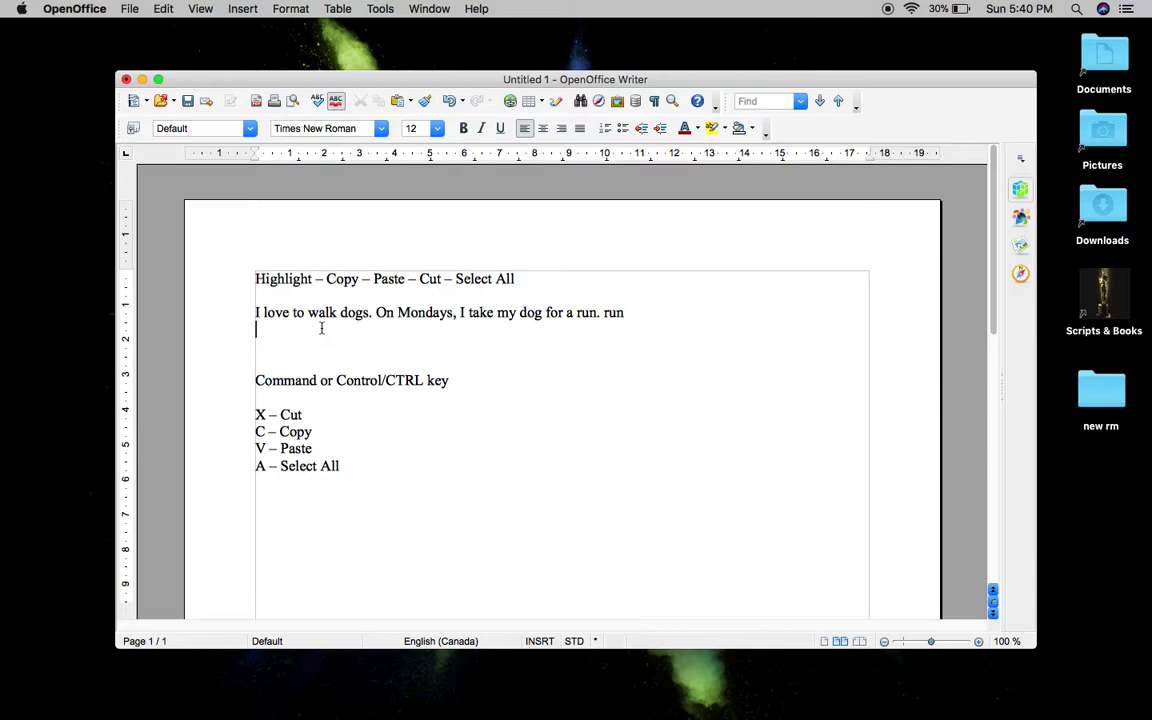
right_click(321, 338)
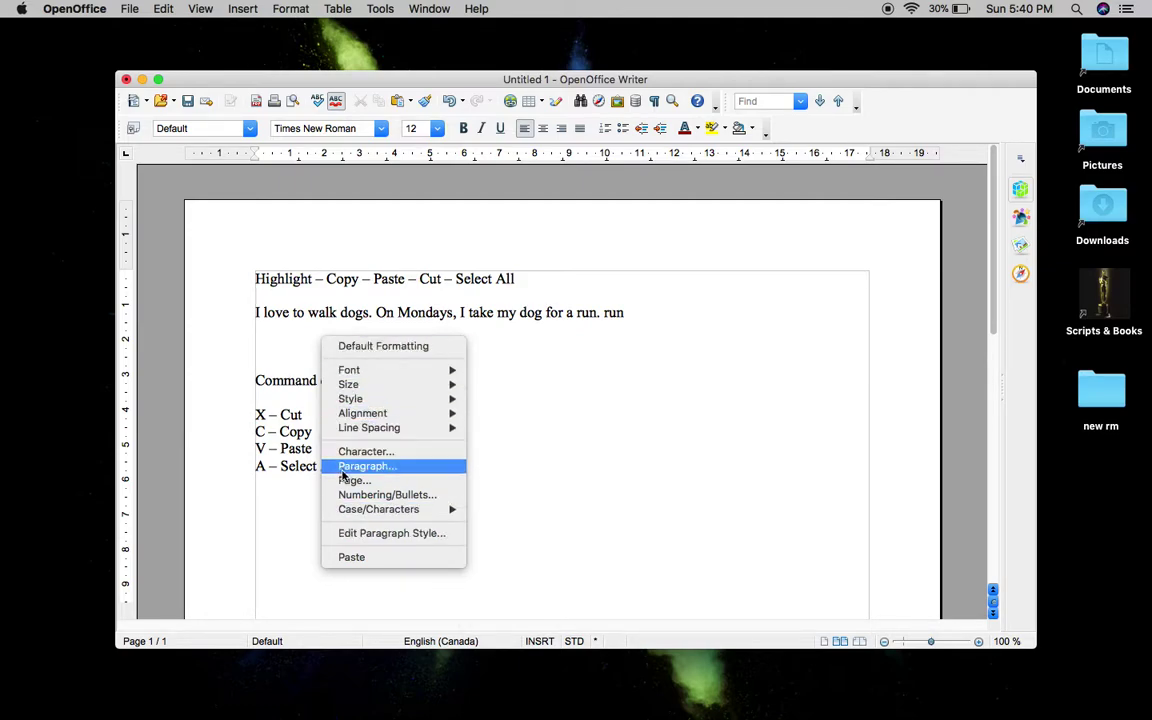
click(278, 338)
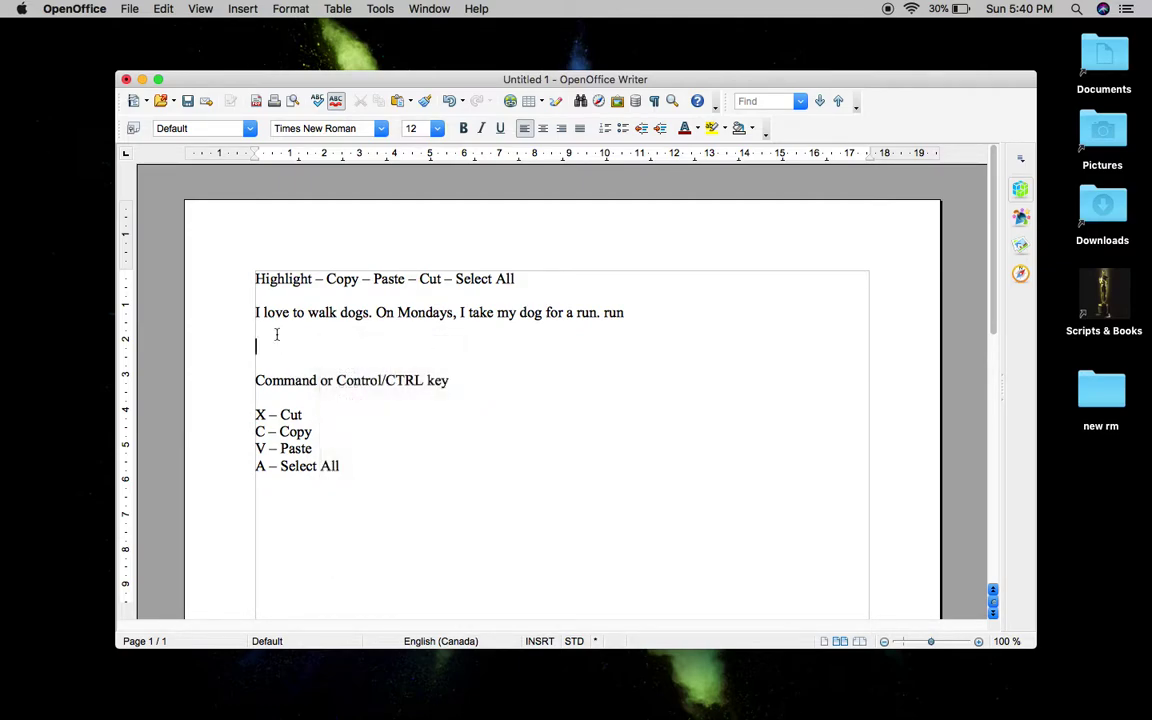